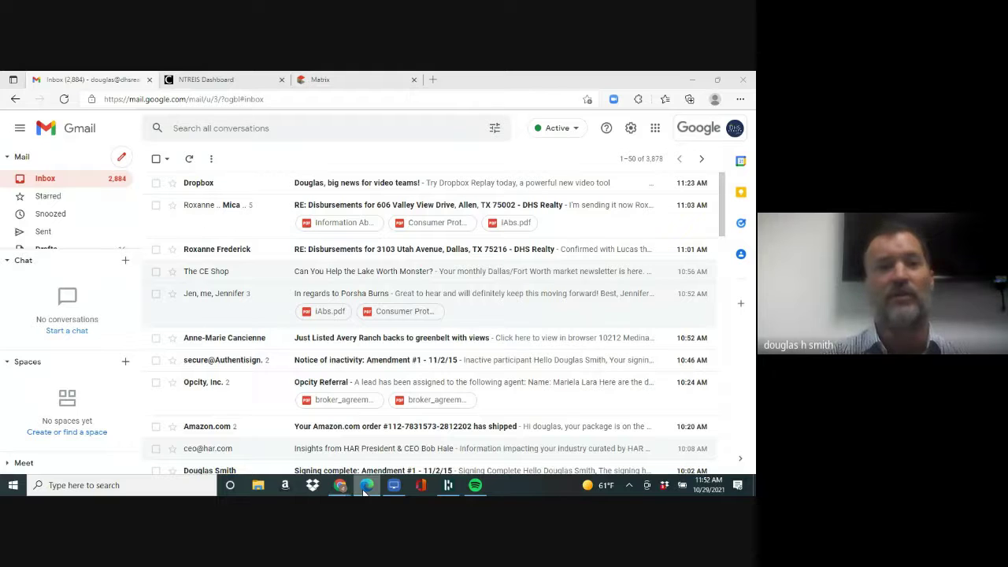
- Switch from the Gmail inbox to the NTREIS Dashboard browser tab
{"action": "left_click", "coordinate": [219, 80]}
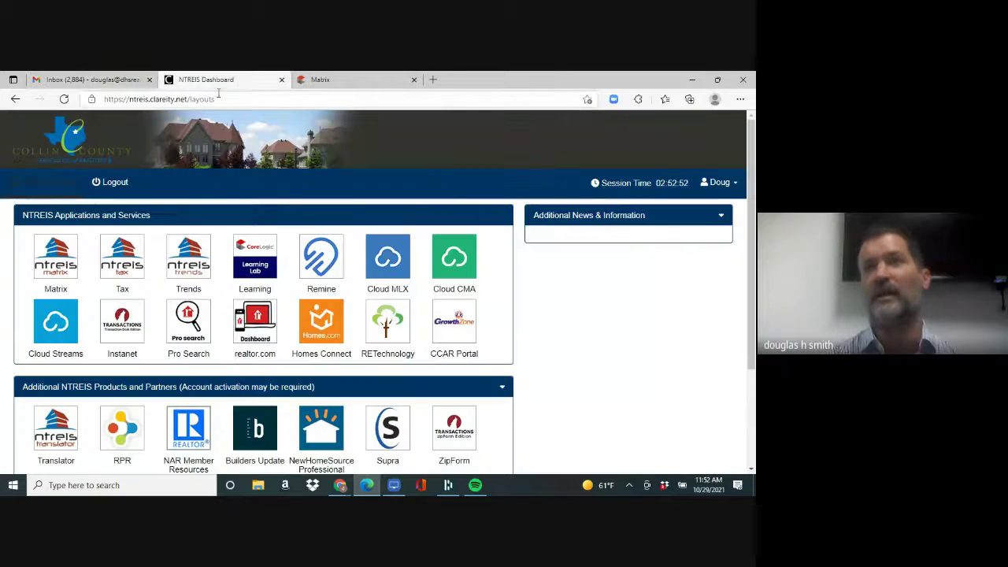
- Load matrix.ntreis.net in the address bar to reach the Matrix home page
{"action": "left_click", "coordinate": [219, 98]}
{"action": "type", "text": "matr"}
{"action": "key", "text": "Return"}
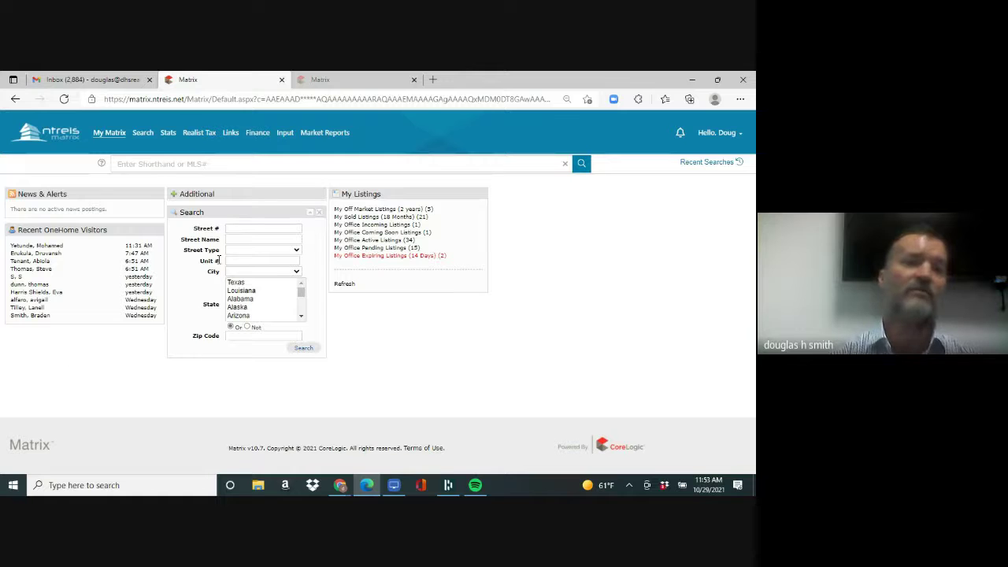
- Enter street number 2220 and begin the street name with 'p' in the quick search
{"action": "mouse_move", "coordinate": [249, 229]}
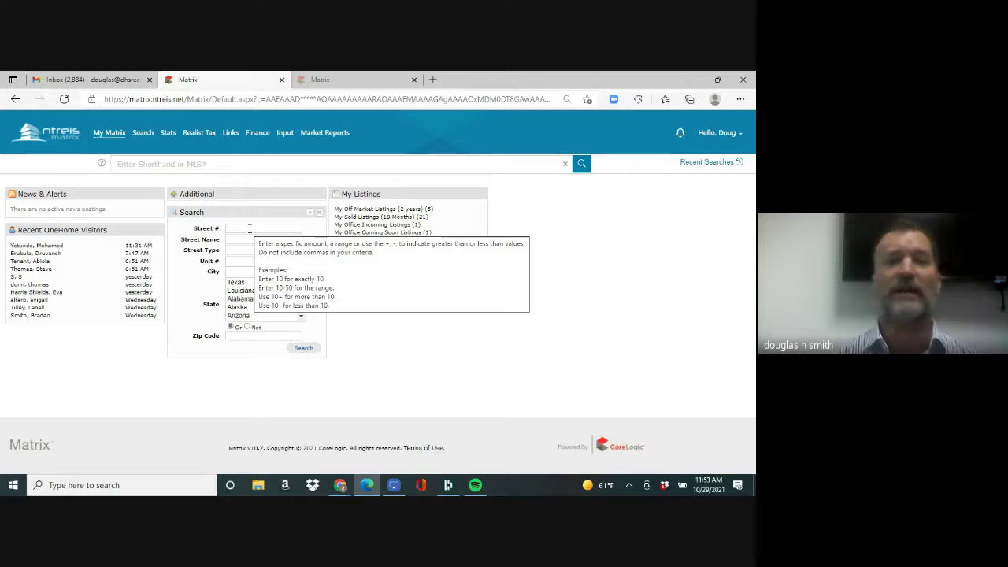
{"action": "left_click", "coordinate": [250, 229]}
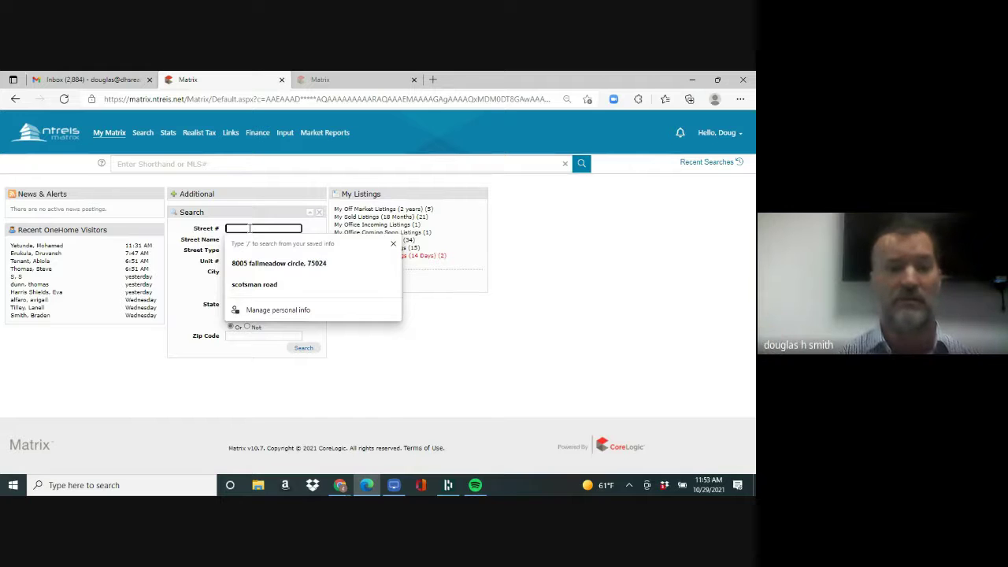
{"action": "type", "text": "220"}
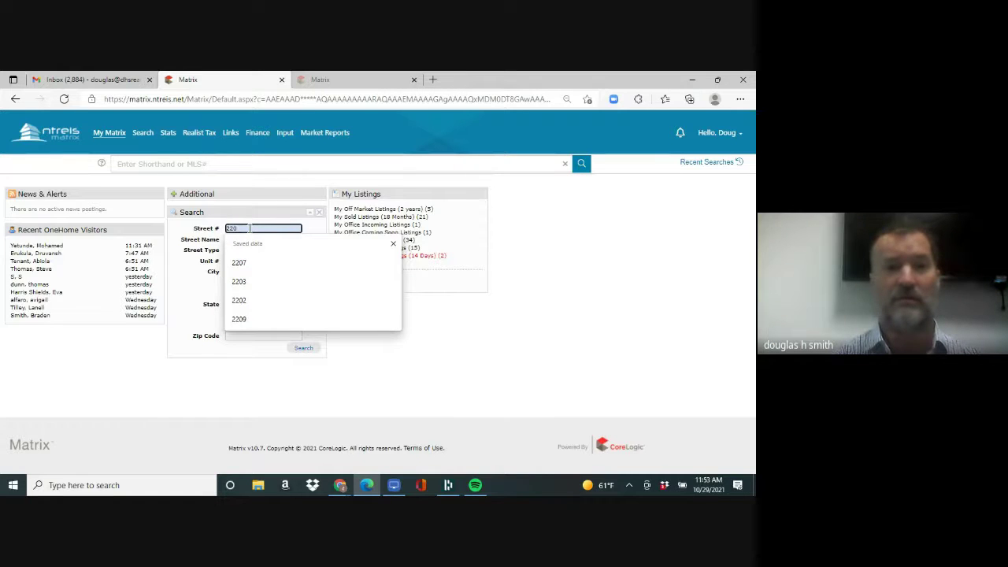
{"action": "key", "text": "BackSpace"}
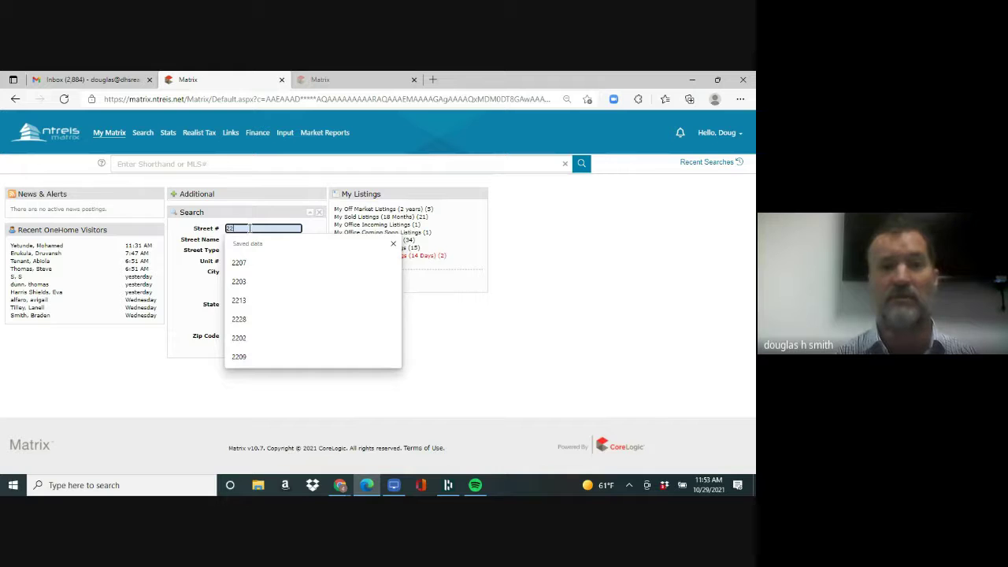
{"action": "key", "text": "BackSpace"}
{"action": "key", "text": "BackSpace"}
{"action": "type", "text": "2"}
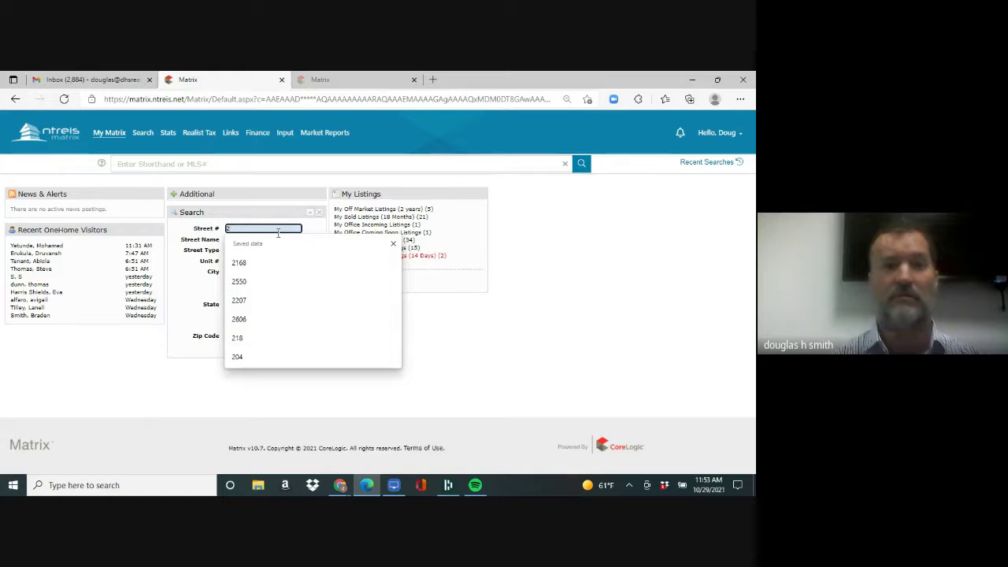
{"action": "type", "text": "220"}
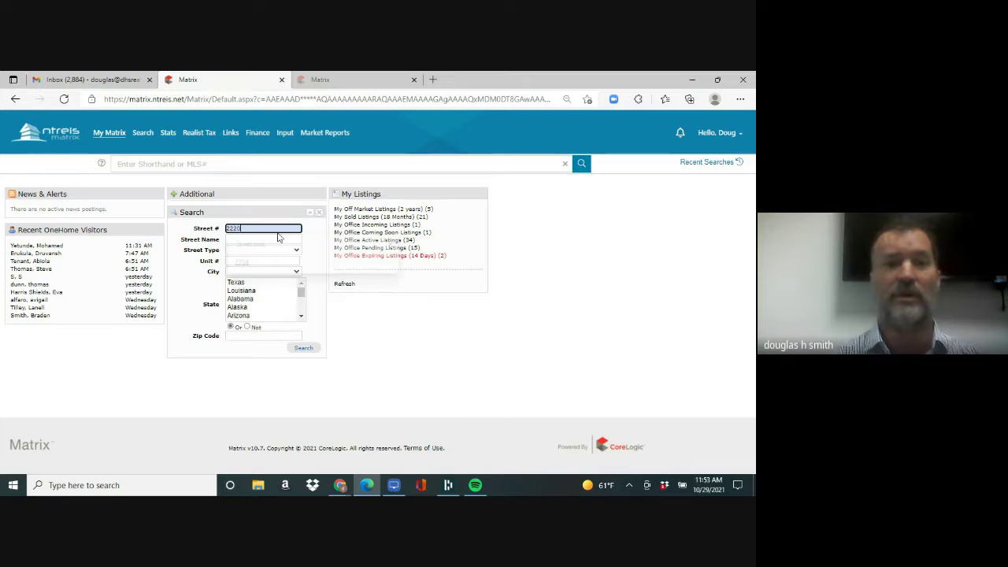
{"action": "key", "text": "Tab"}
{"action": "type", "text": "p"}
{"action": "key", "text": "Escape"}
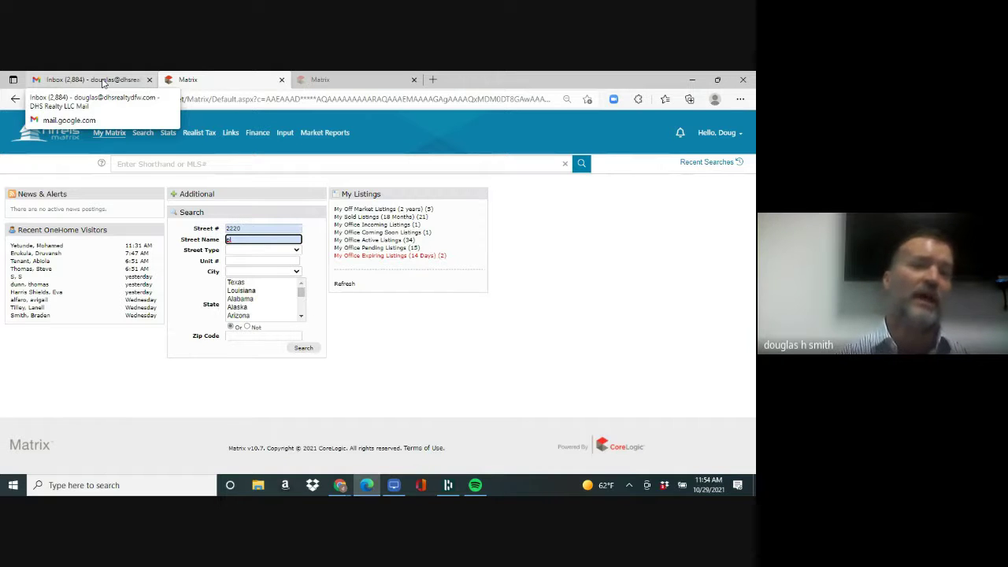
{"action": "left_click", "coordinate": [302, 349]}
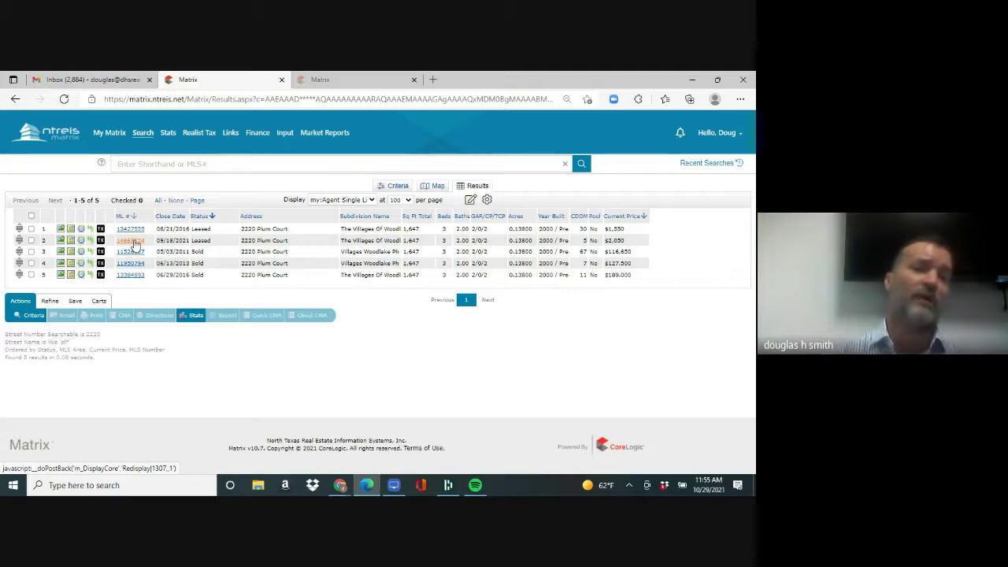
{"action": "left_click", "coordinate": [132, 241]}
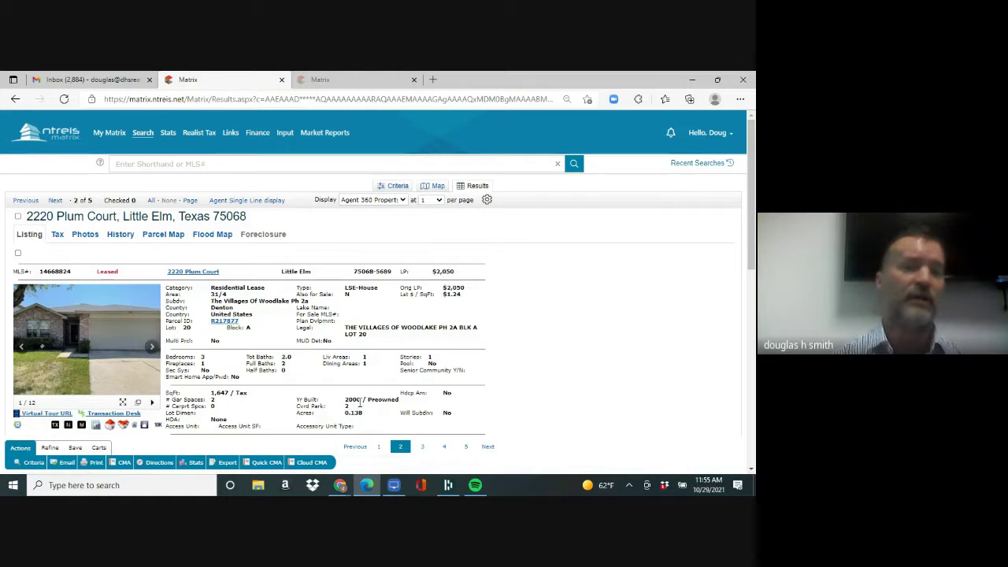
{"action": "mouse_move", "coordinate": [145, 139]}
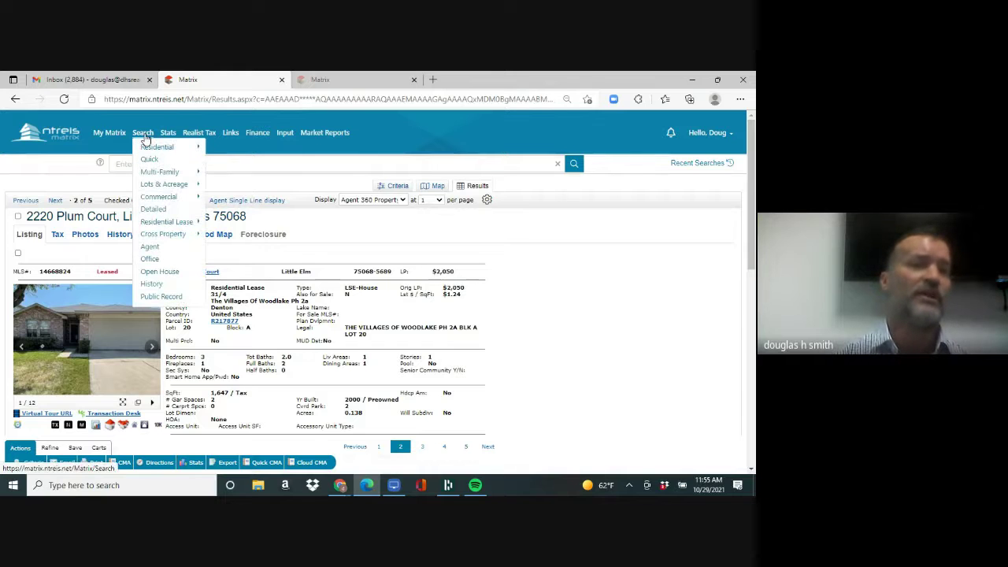
{"action": "mouse_move", "coordinate": [151, 225]}
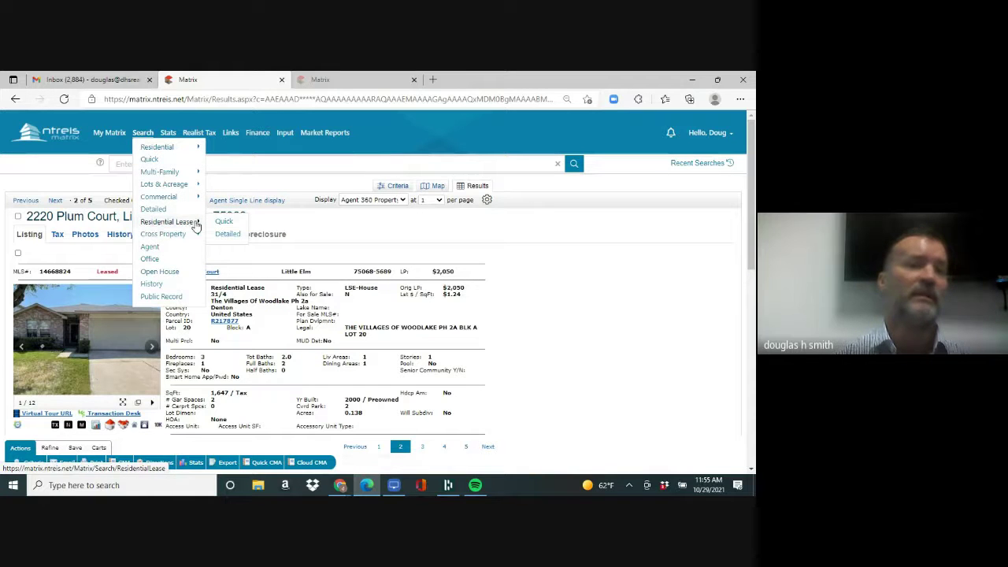
{"action": "left_click", "coordinate": [225, 224]}
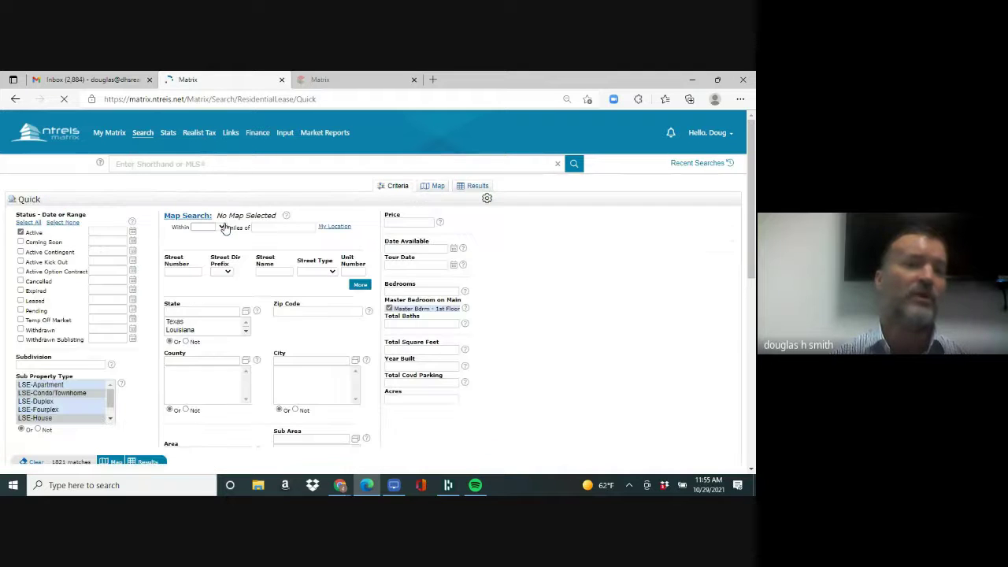
- Set price 0-2200, cities Little Elm and Frisco, and year built 1997+ on the lease search
{"action": "left_click", "coordinate": [398, 223]}
{"action": "type", "text": "0-220"}
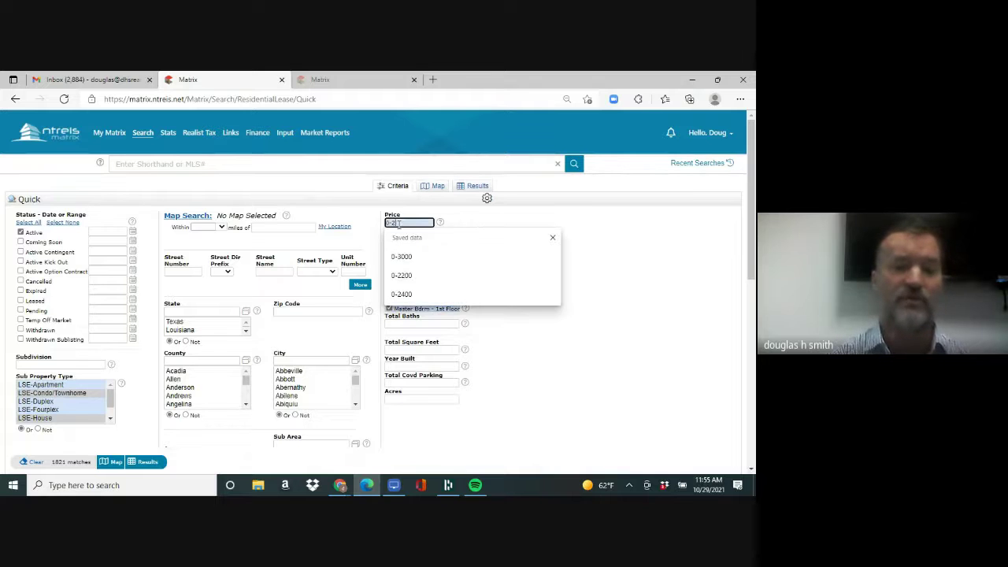
{"action": "type", "text": "0"}
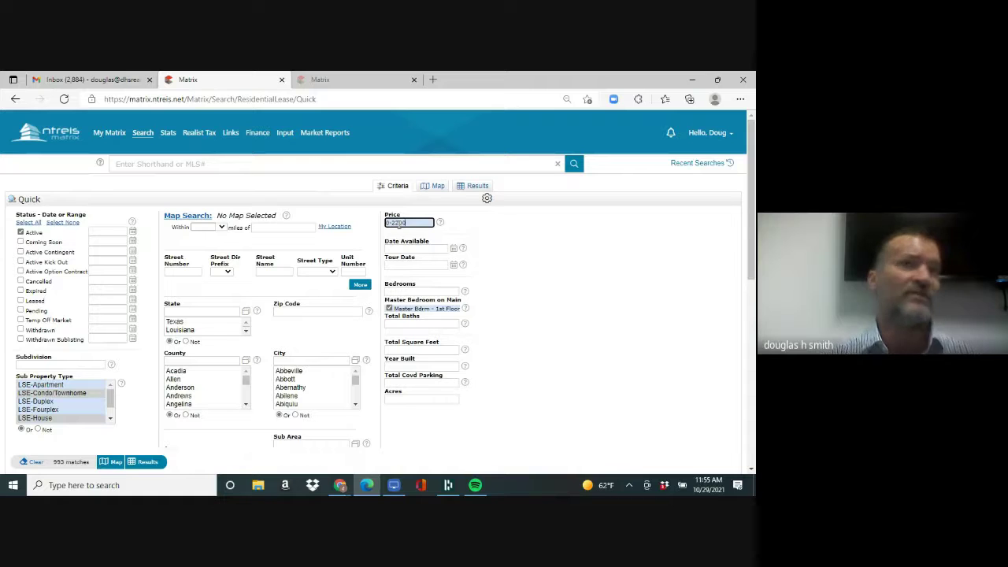
{"action": "left_click", "coordinate": [293, 360]}
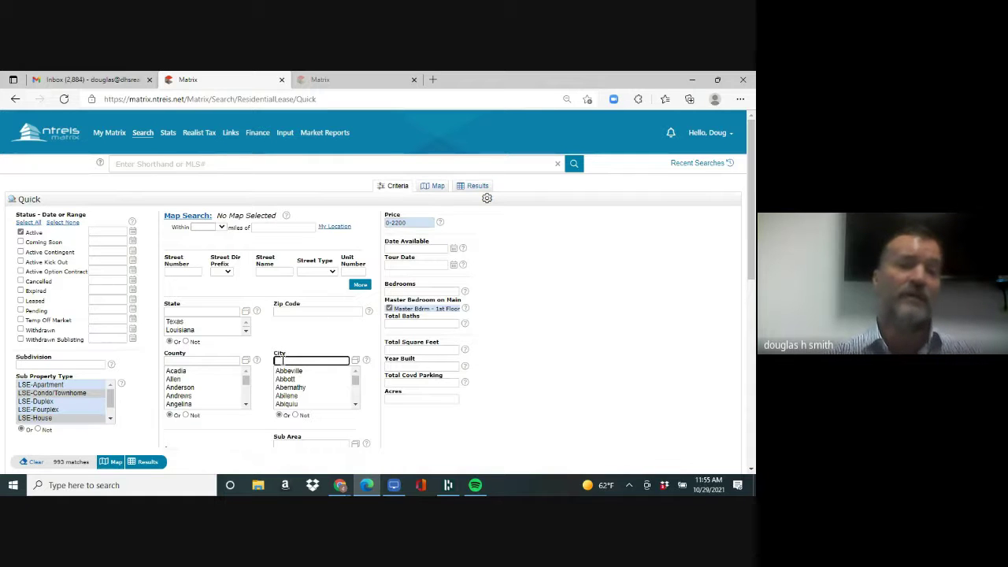
{"action": "type", "text": "Li"}
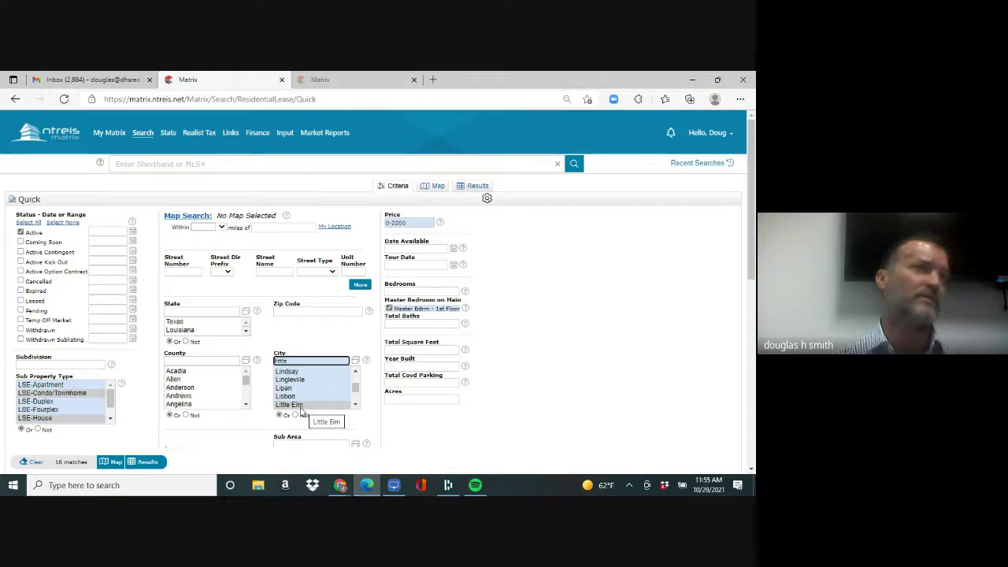
{"action": "type", "text": "e"}
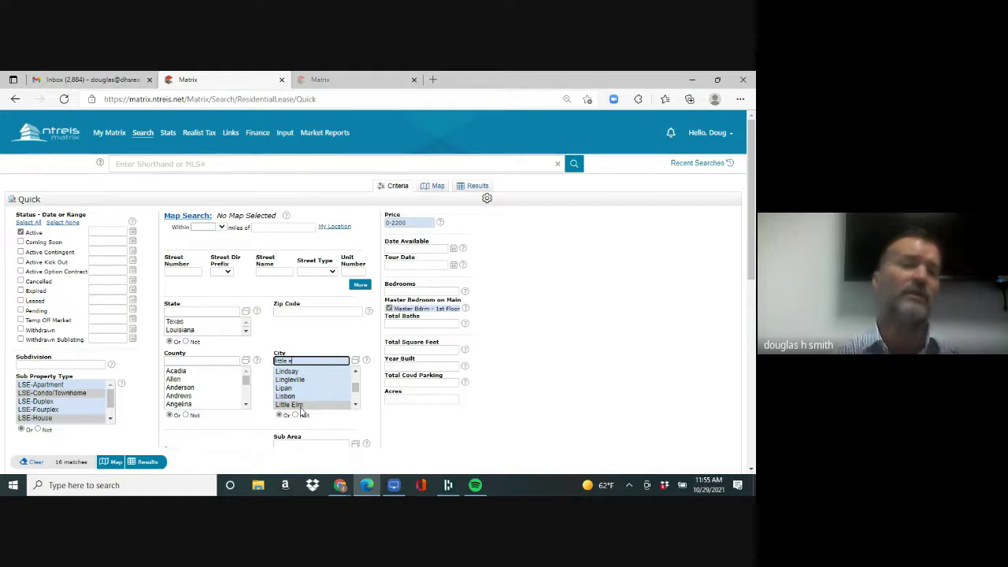
{"action": "type", "text": "lm,frisco"}
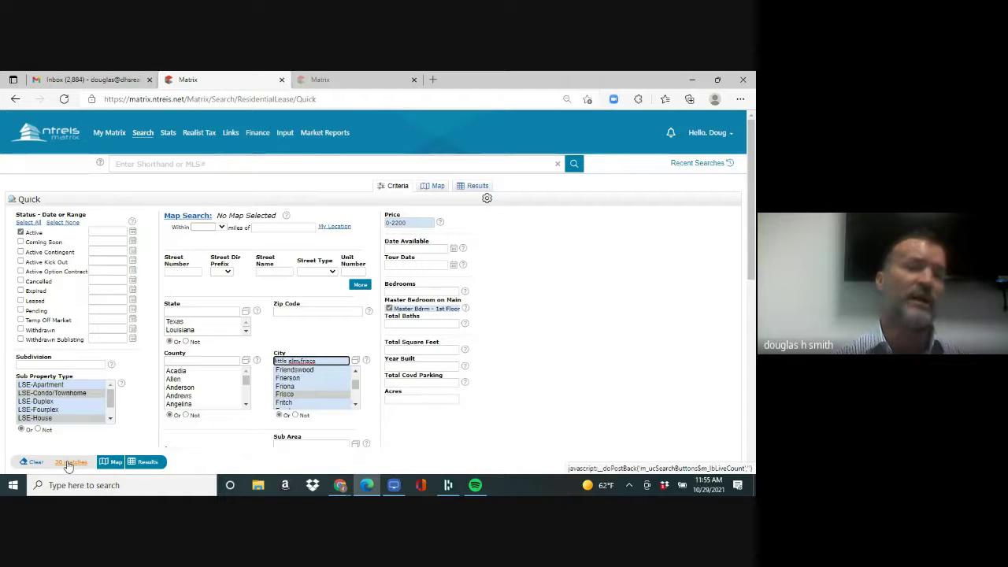
{"action": "left_click", "coordinate": [402, 366]}
{"action": "type", "text": "1997"}
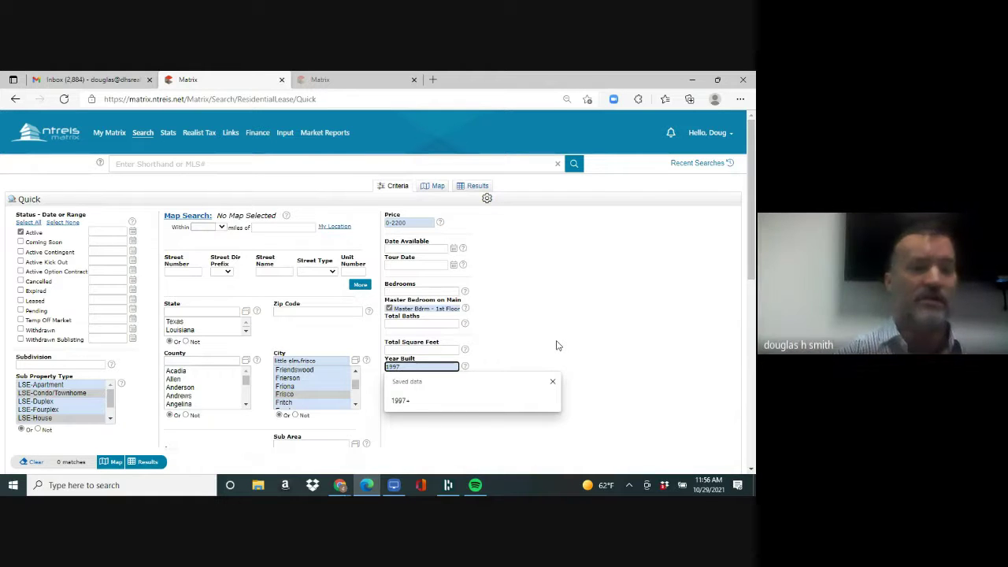
{"action": "type", "text": "+"}
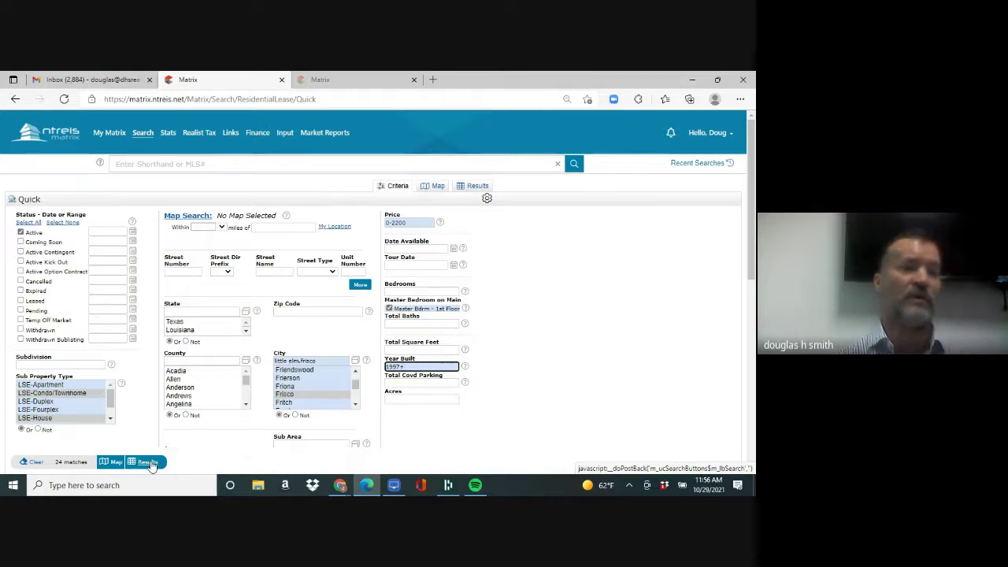
- Show the 24 lease results, start saving them as an auto email, and open the new-contact form
{"action": "left_click", "coordinate": [152, 465]}
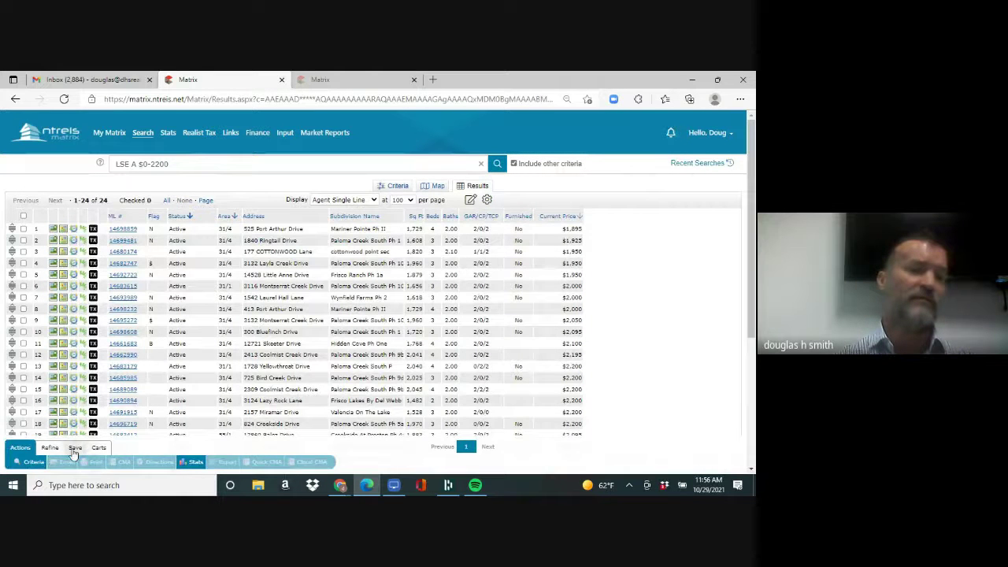
{"action": "left_click", "coordinate": [75, 448]}
{"action": "left_click", "coordinate": [108, 463]}
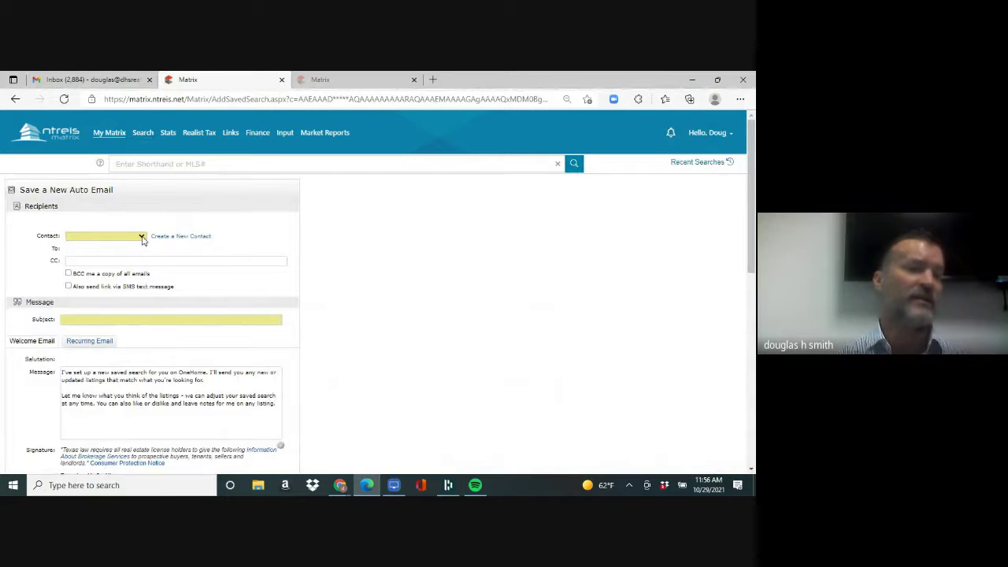
{"action": "left_click", "coordinate": [143, 238]}
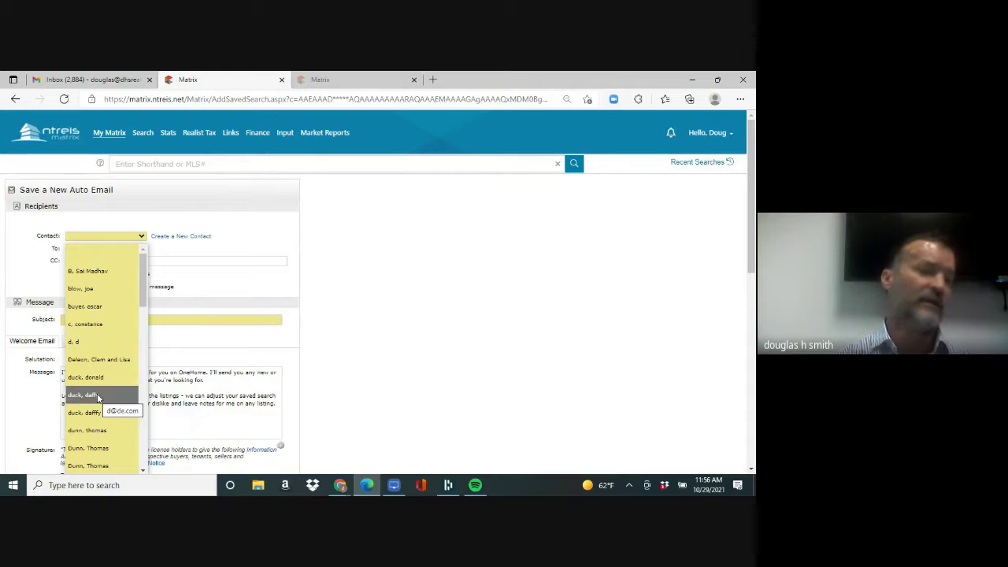
{"action": "left_click", "coordinate": [193, 240]}
- Fill in the new contact's first name, last name and e-mail address, and save the contact
{"action": "left_click", "coordinate": [192, 240]}
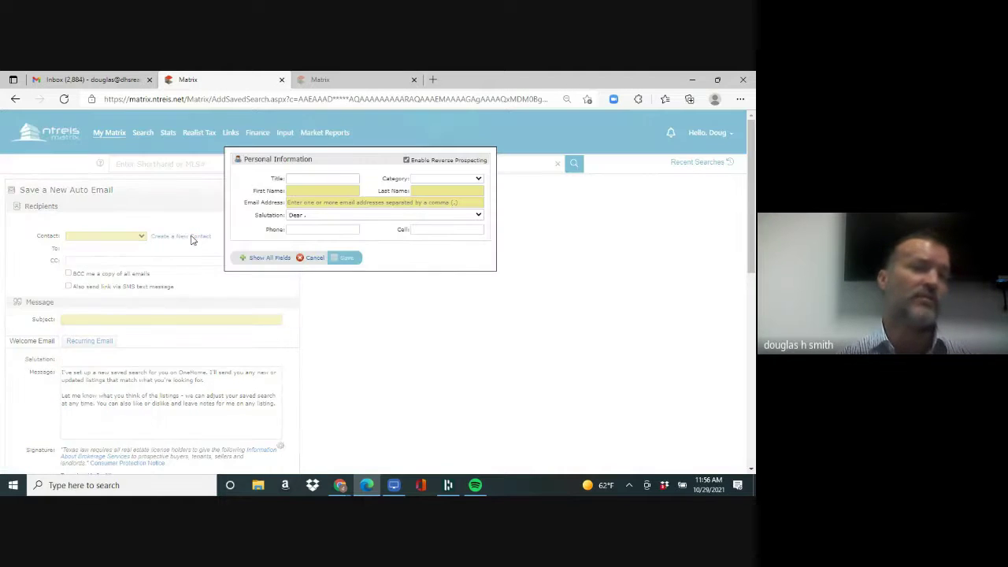
{"action": "left_click", "coordinate": [313, 189]}
{"action": "type", "text": "LESI"}
{"action": "key", "text": "Tab"}
{"action": "type", "text": "LE"}
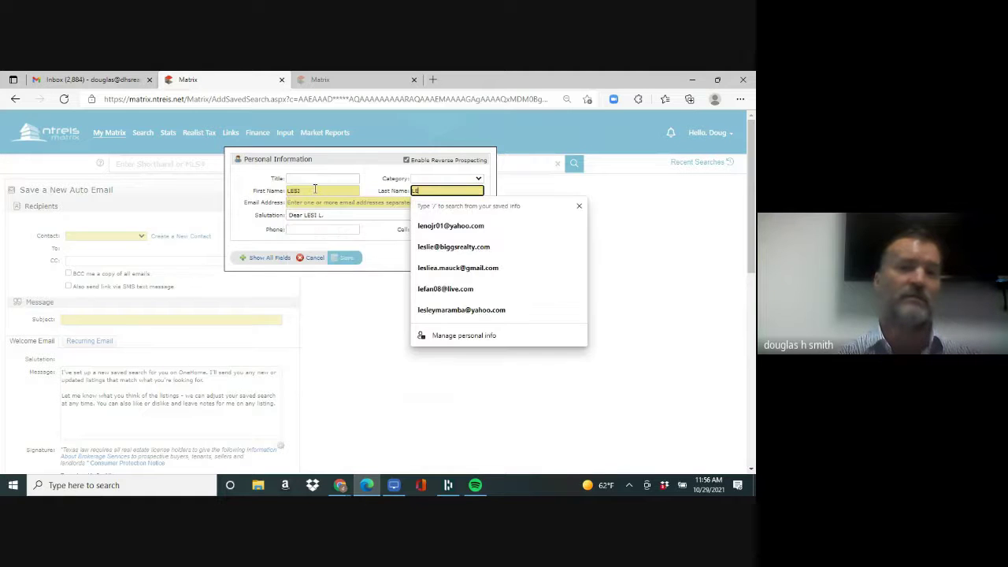
{"action": "key", "text": "Tab"}
{"action": "type", "text": "D@D.COM"}
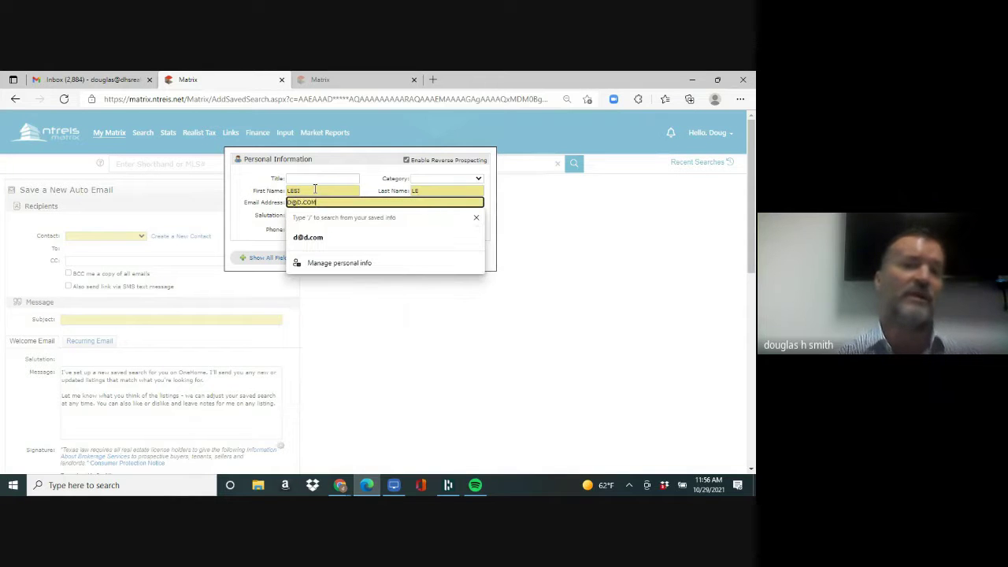
{"action": "left_click", "coordinate": [344, 304]}
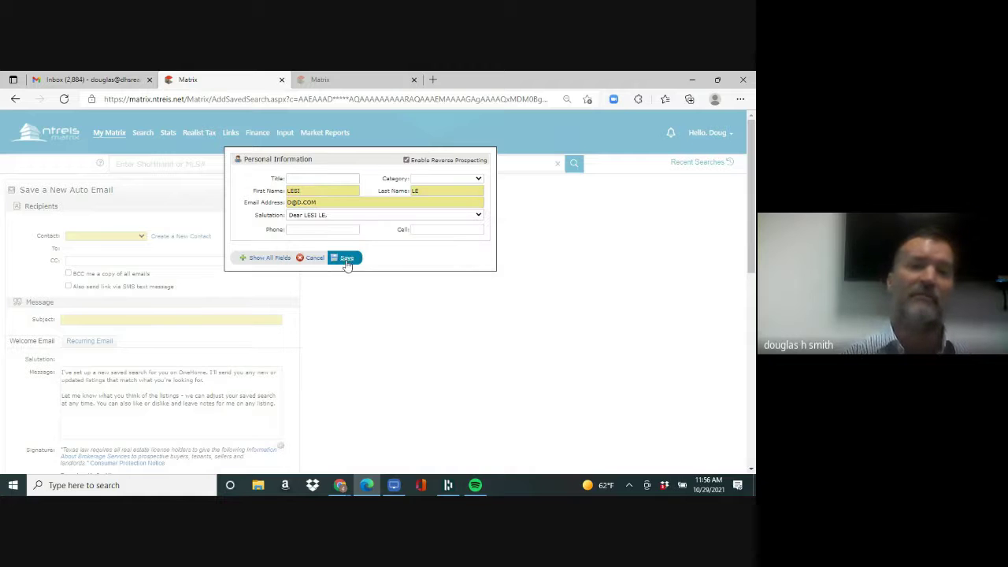
{"action": "left_click", "coordinate": [346, 260]}
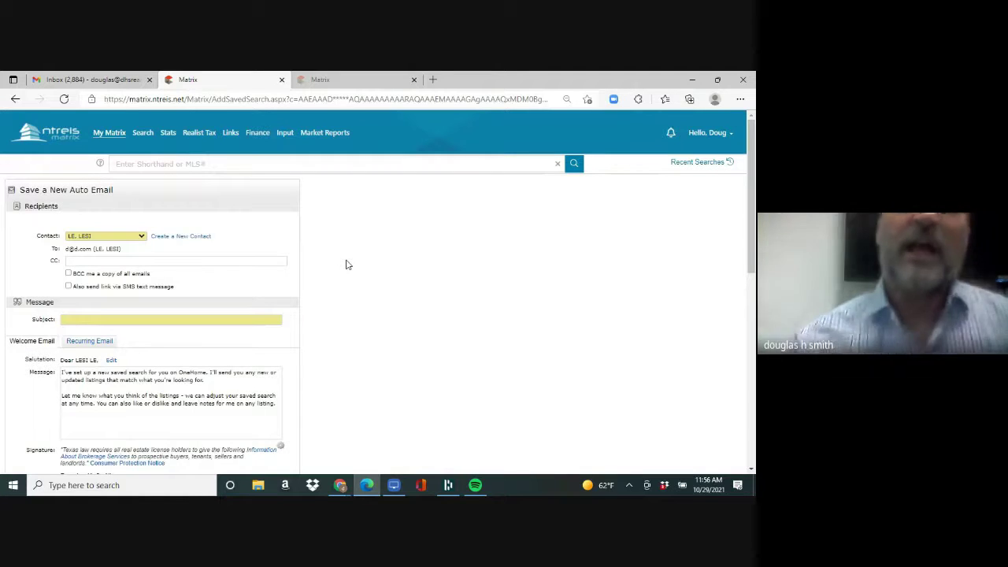
- Set the auto email subject to 'LEASES' and its schedule to ASAP
{"action": "left_click", "coordinate": [245, 320]}
{"action": "type", "text": "LEASE"}
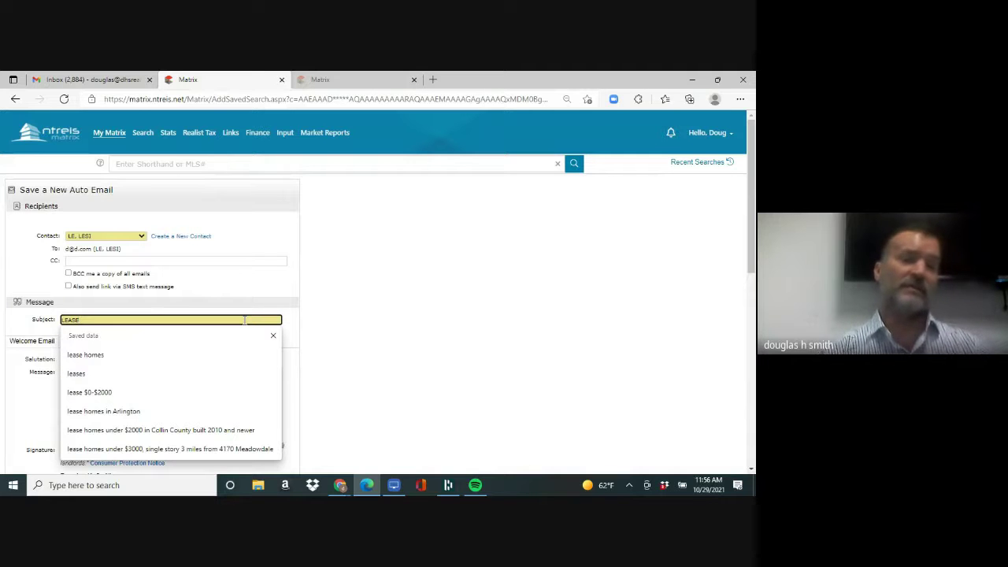
{"action": "type", "text": "S"}
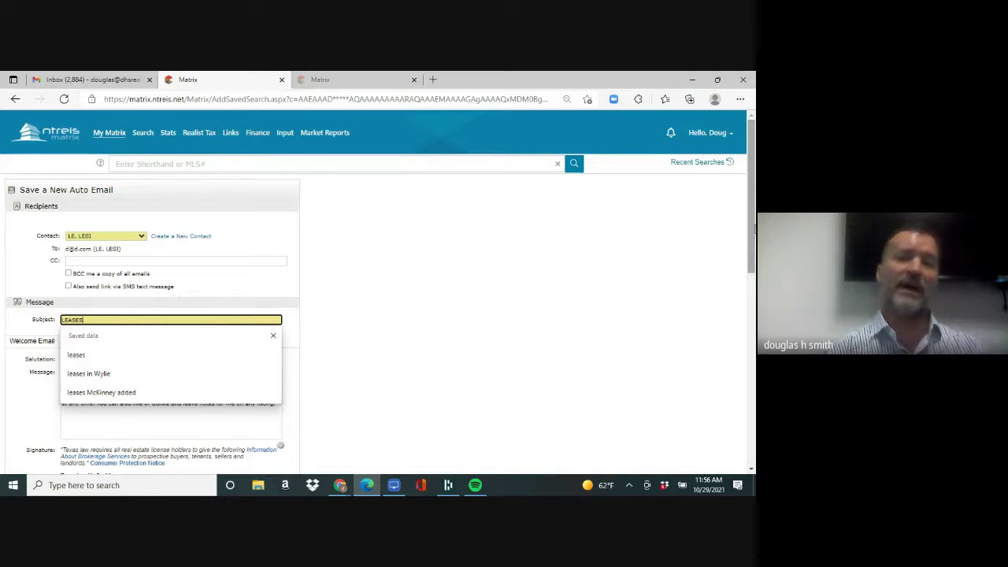
{"action": "scroll", "coordinate": [668, 259], "scroll_direction": "down", "scroll_amount": 10}
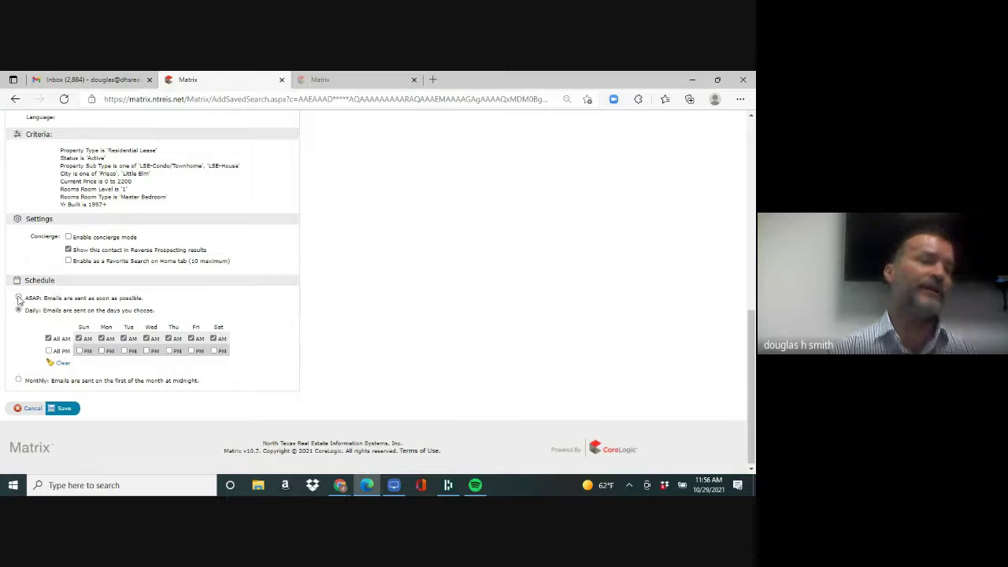
{"action": "left_click", "coordinate": [18, 298]}
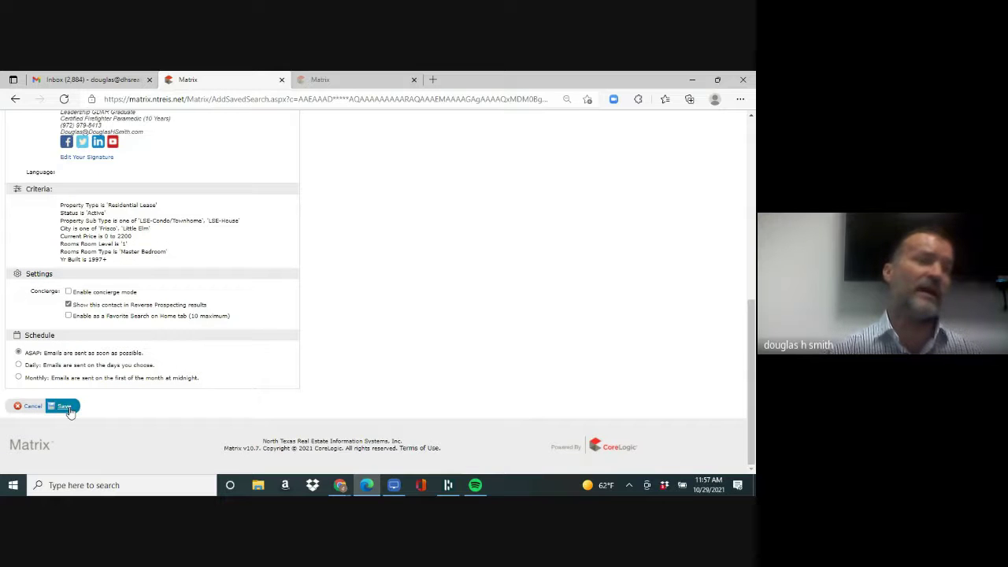
- Save the LEASES auto email and return to the My Matrix dashboard
{"action": "left_click", "coordinate": [66, 408]}
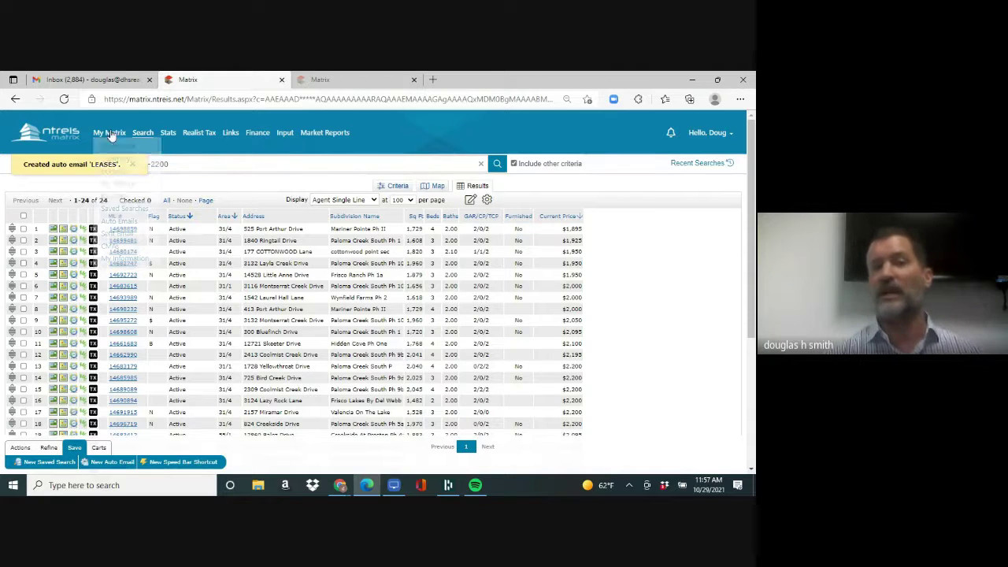
{"action": "mouse_move", "coordinate": [111, 134]}
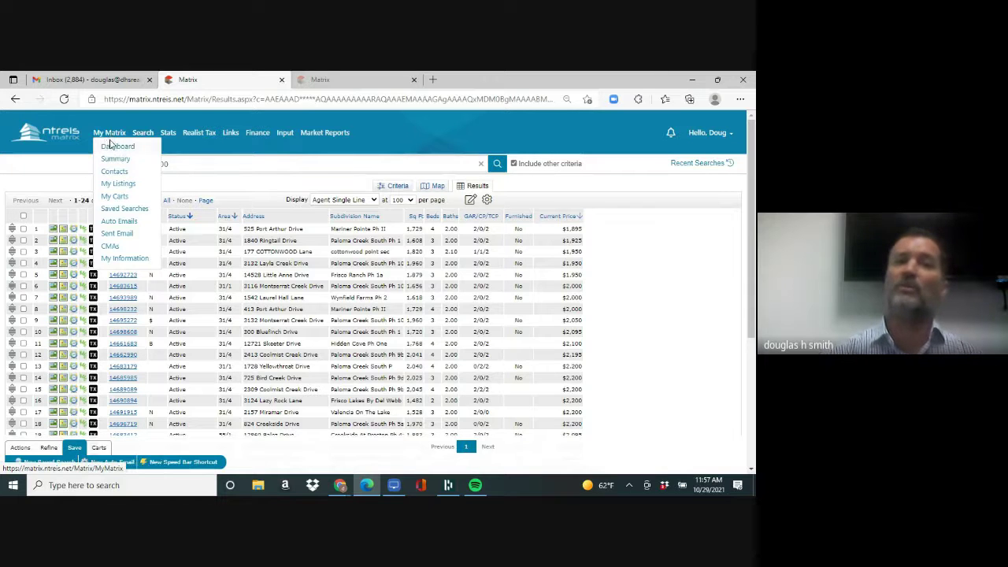
{"action": "left_click", "coordinate": [113, 149]}
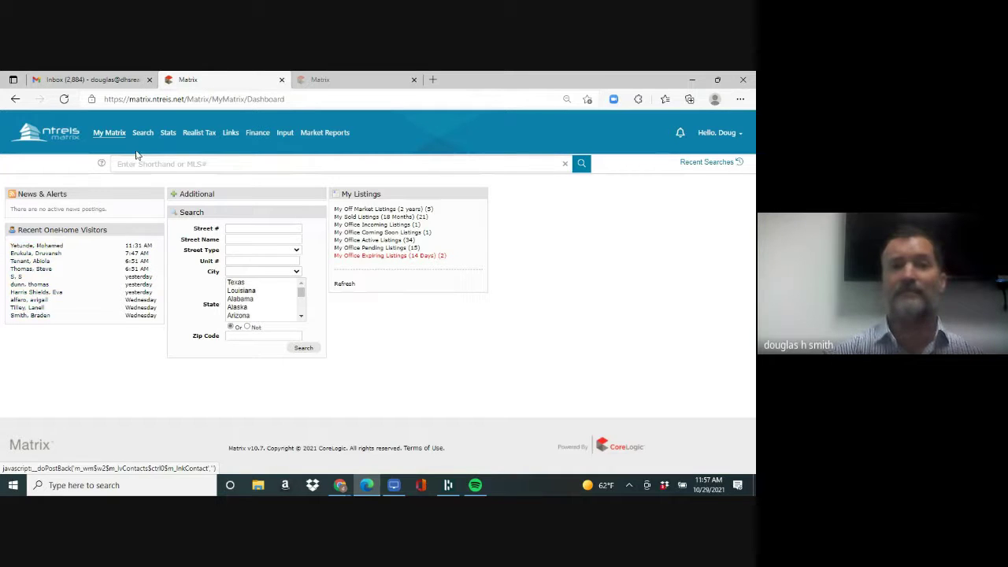
{"action": "mouse_move", "coordinate": [142, 134]}
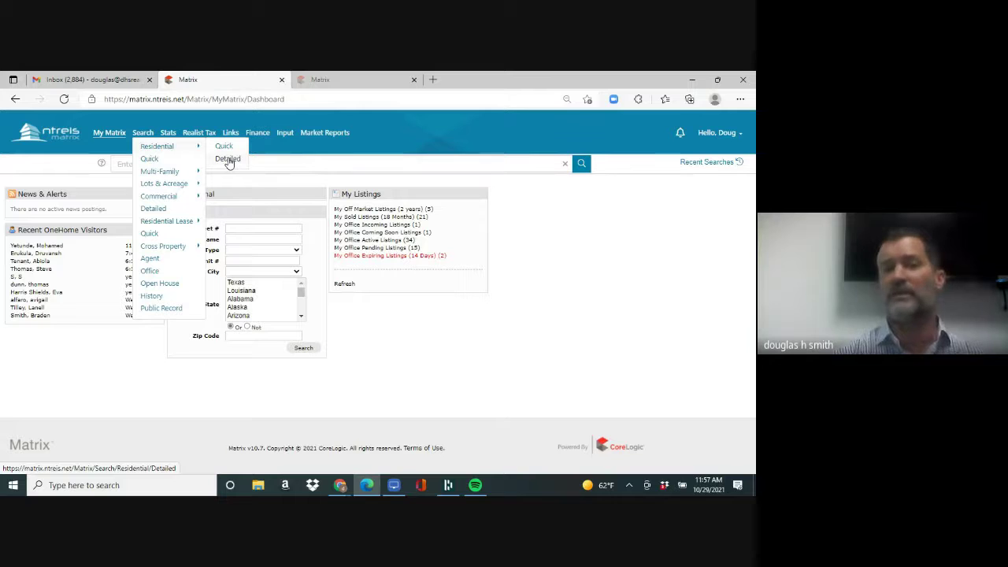
- Open the detailed residential search with price 200-560 and city FRISCO
{"action": "left_click", "coordinate": [228, 159]}
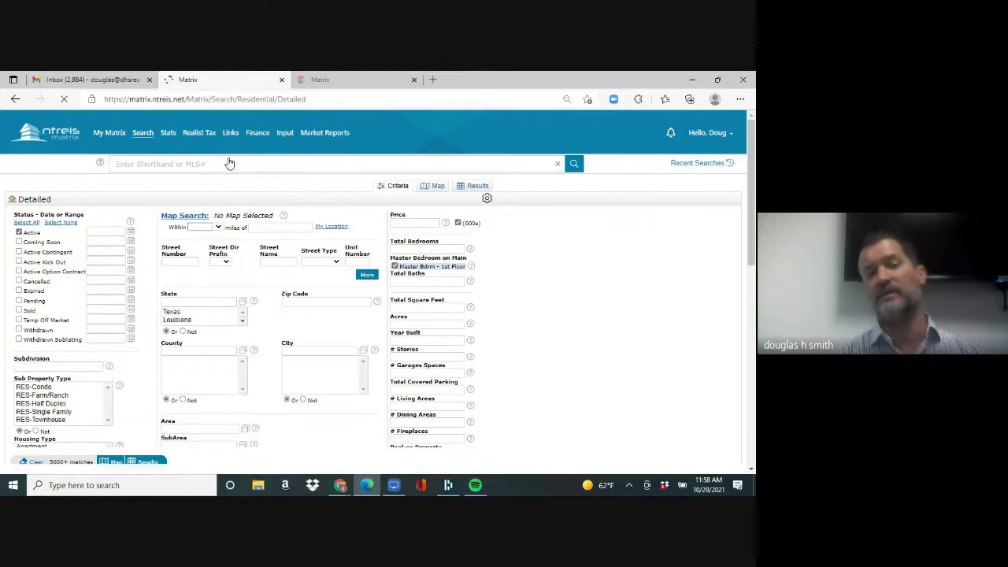
{"action": "left_click", "coordinate": [406, 223]}
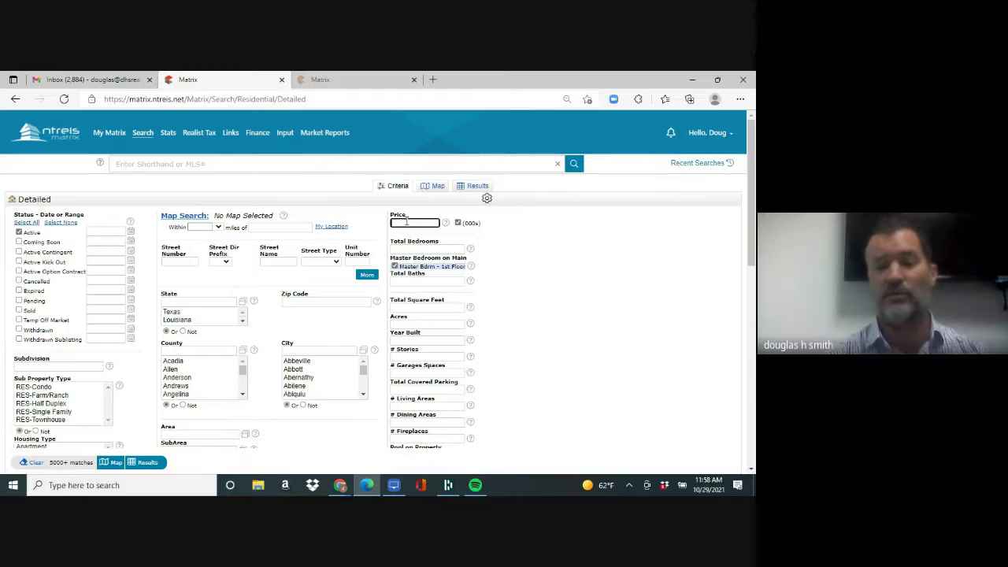
{"action": "type", "text": "200-56"}
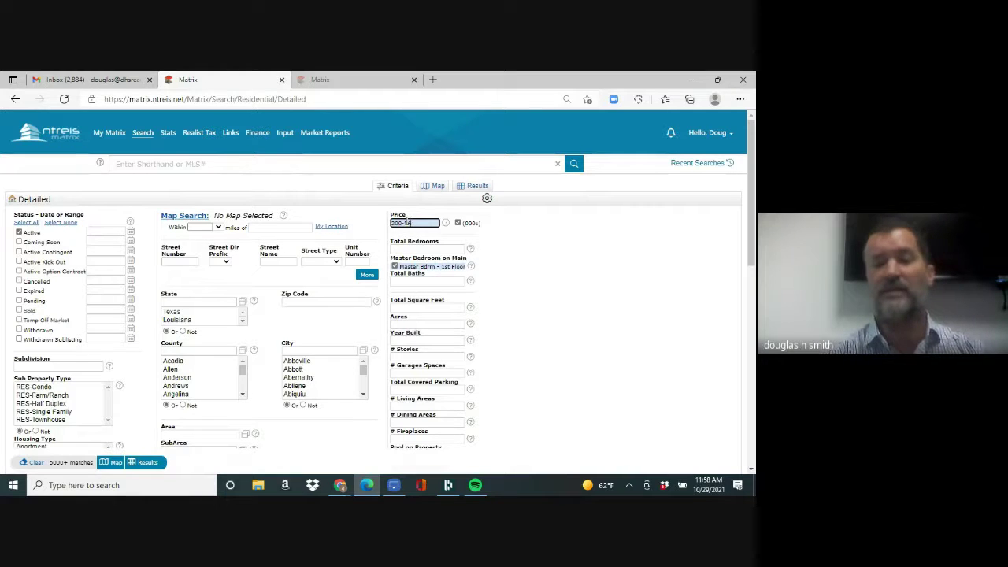
{"action": "type", "text": "0"}
{"action": "left_click", "coordinate": [329, 348]}
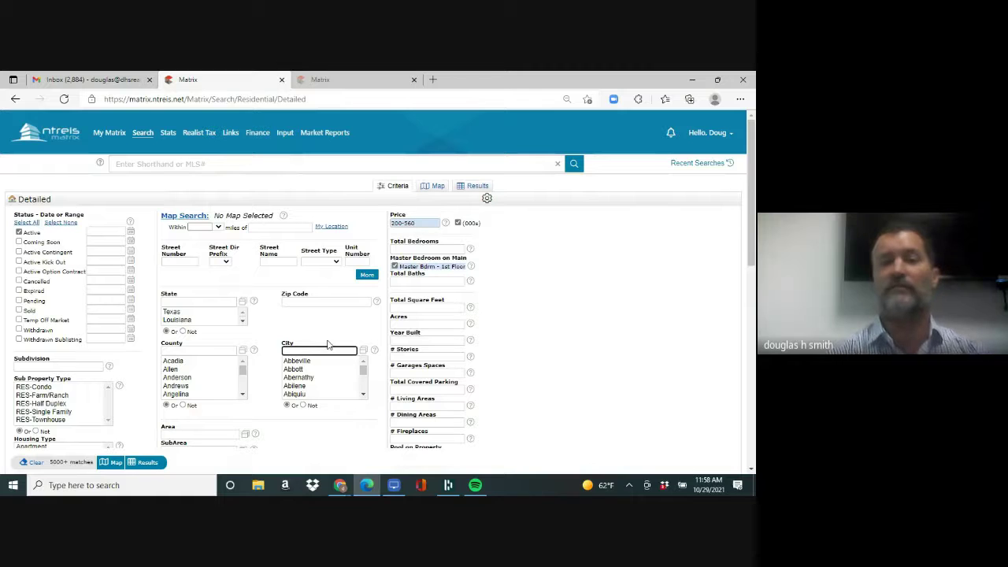
{"action": "type", "text": "FRISCO"}
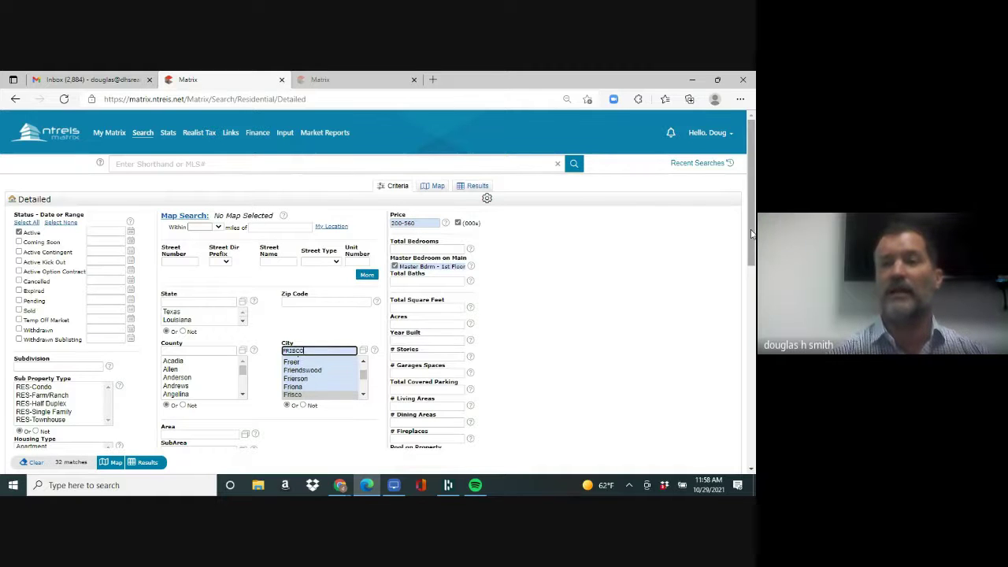
- Try Lender/REO and Relo seller types, then clear the seller type restriction
{"action": "scroll", "coordinate": [751, 283], "scroll_direction": "down", "scroll_amount": 1}
{"action": "scroll", "coordinate": [750, 284], "scroll_direction": "down", "scroll_amount": 3}
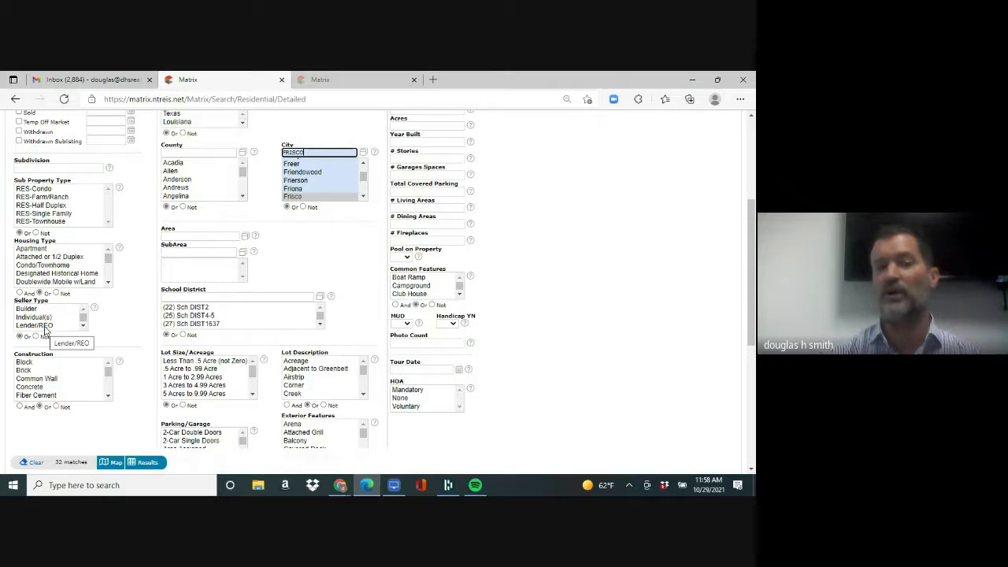
{"action": "left_click", "coordinate": [45, 326]}
{"action": "left_click", "coordinate": [45, 326], "text": "ctrl"}
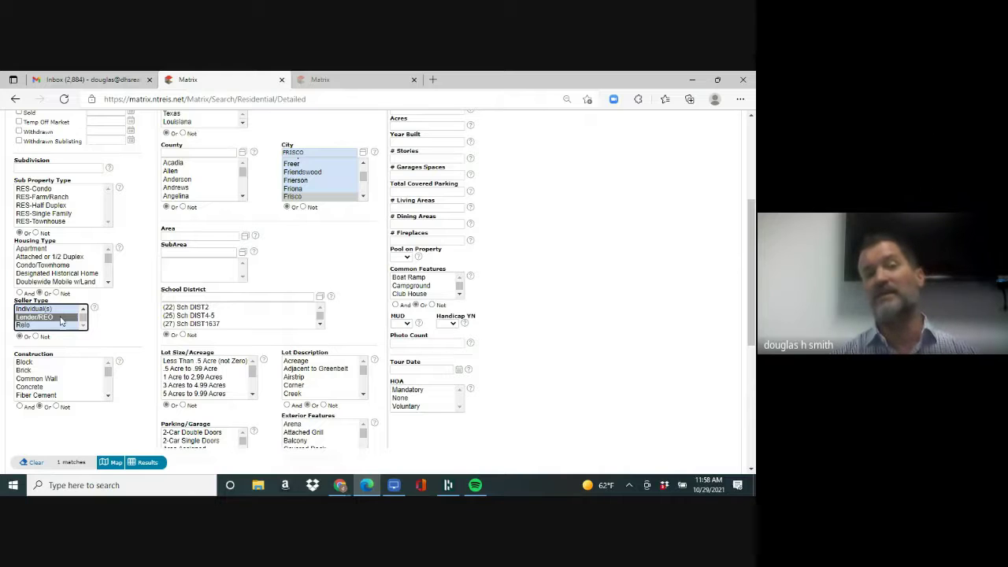
{"action": "left_click", "coordinate": [61, 317], "text": "ctrl"}
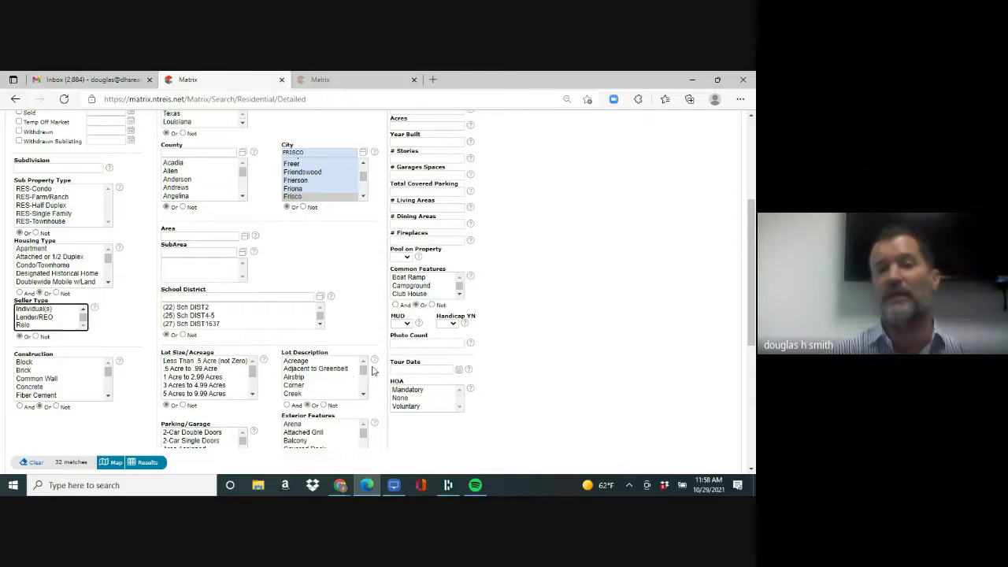
{"action": "left_click_drag", "start_coordinate": [751, 338], "coordinate": [752, 272]}
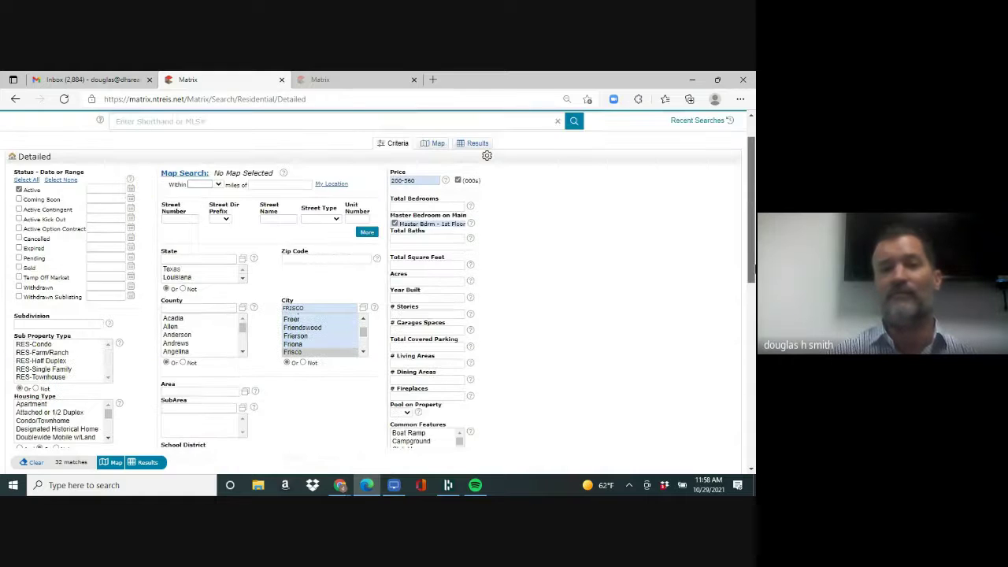
{"action": "scroll", "coordinate": [378, 279], "scroll_direction": "up", "scroll_amount": 1}
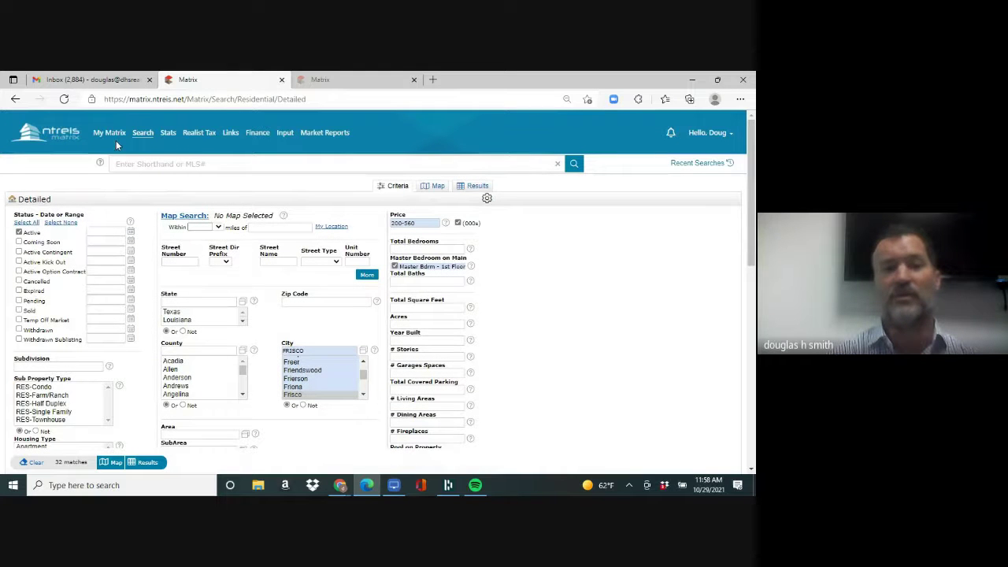
- View the matching Frisco listings and the first listing's details, then return to the search criteria
{"action": "left_click", "coordinate": [149, 463]}
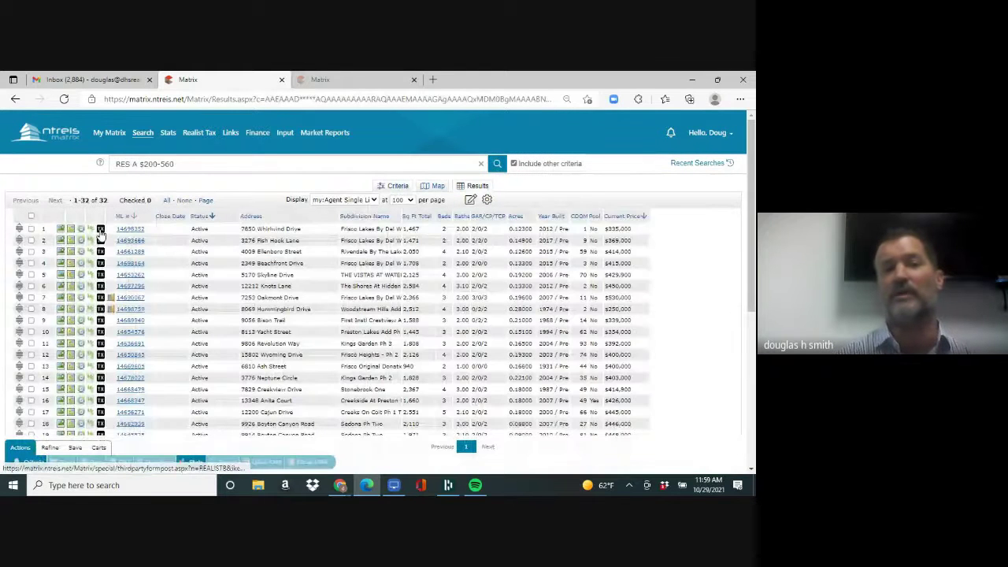
{"action": "left_click", "coordinate": [131, 229]}
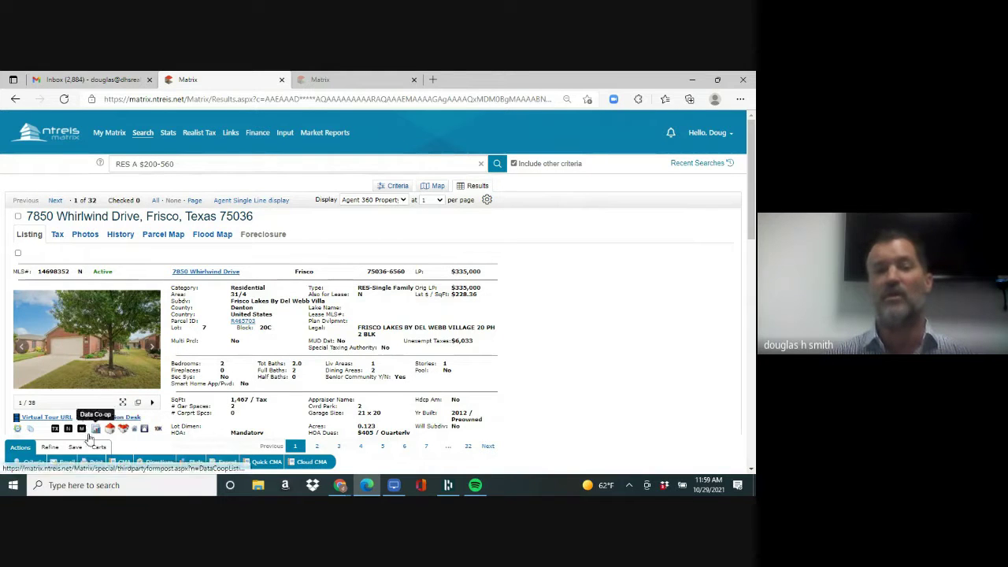
{"action": "left_click", "coordinate": [36, 463]}
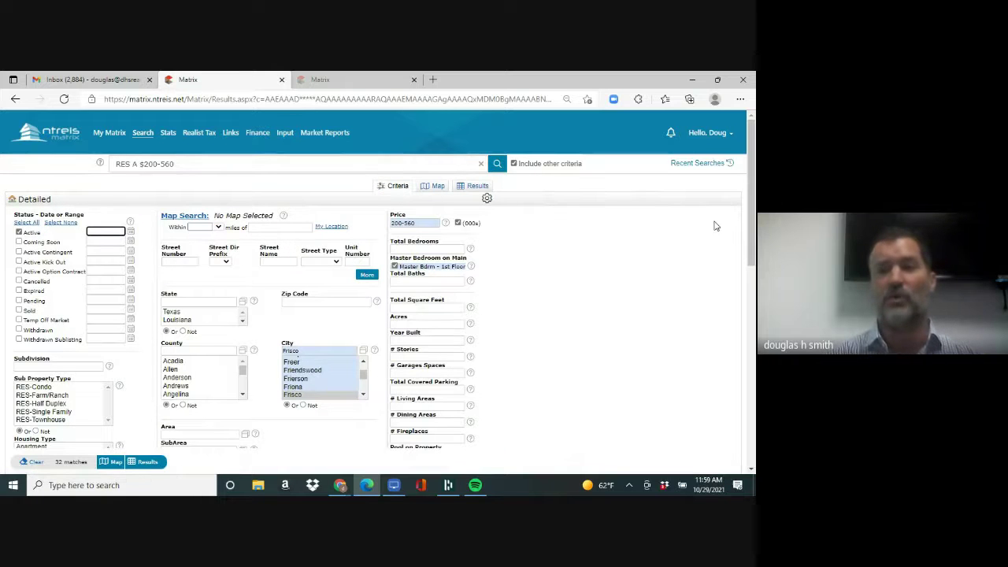
{"action": "scroll", "coordinate": [752, 227], "scroll_direction": "down", "scroll_amount": 1}
{"action": "scroll", "coordinate": [752, 227], "scroll_direction": "down", "scroll_amount": 1}
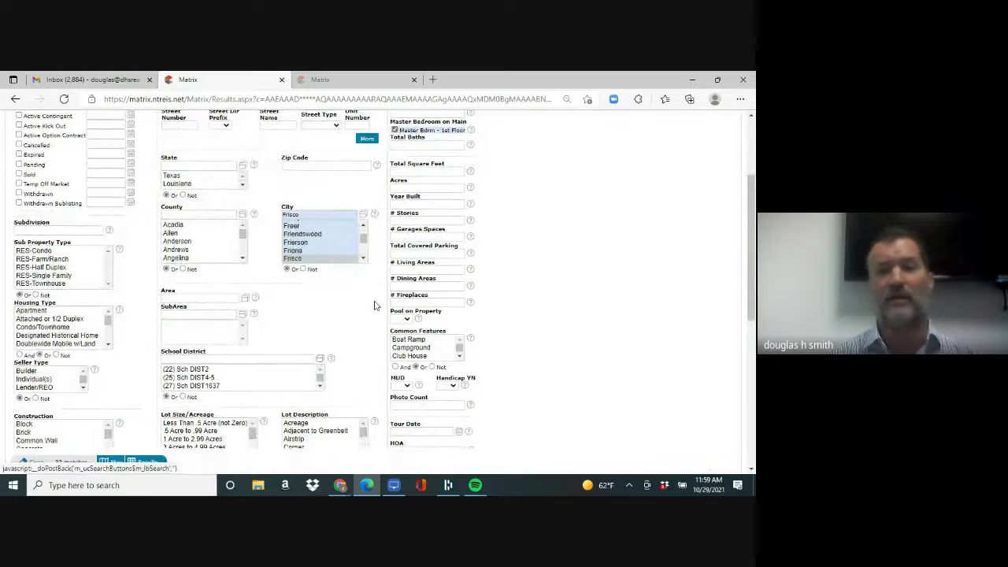
{"action": "scroll", "coordinate": [752, 204], "scroll_direction": "up", "scroll_amount": 3}
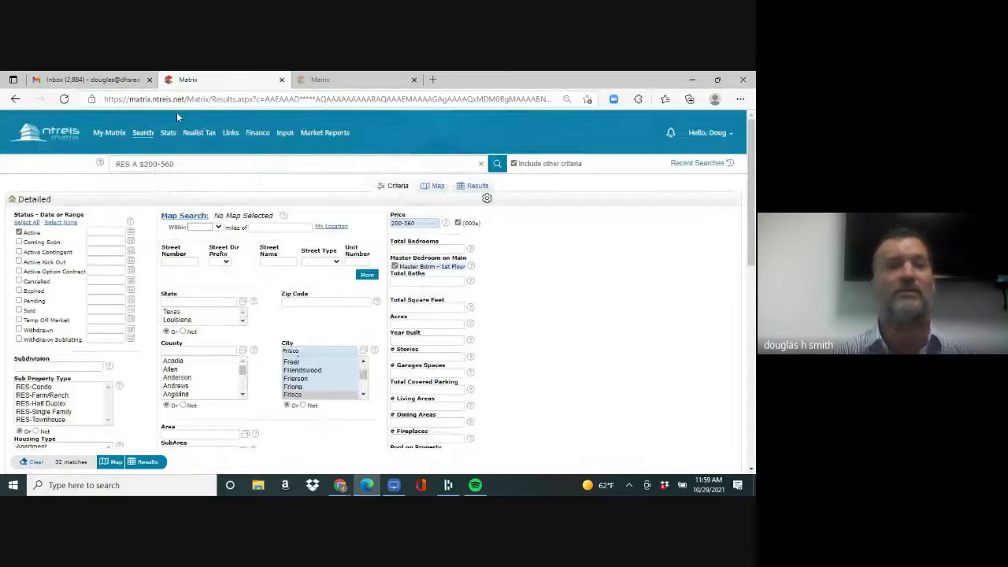
- Open the residential quick search's frequently used fields editor and add PoolY/N
{"action": "mouse_move", "coordinate": [144, 134]}
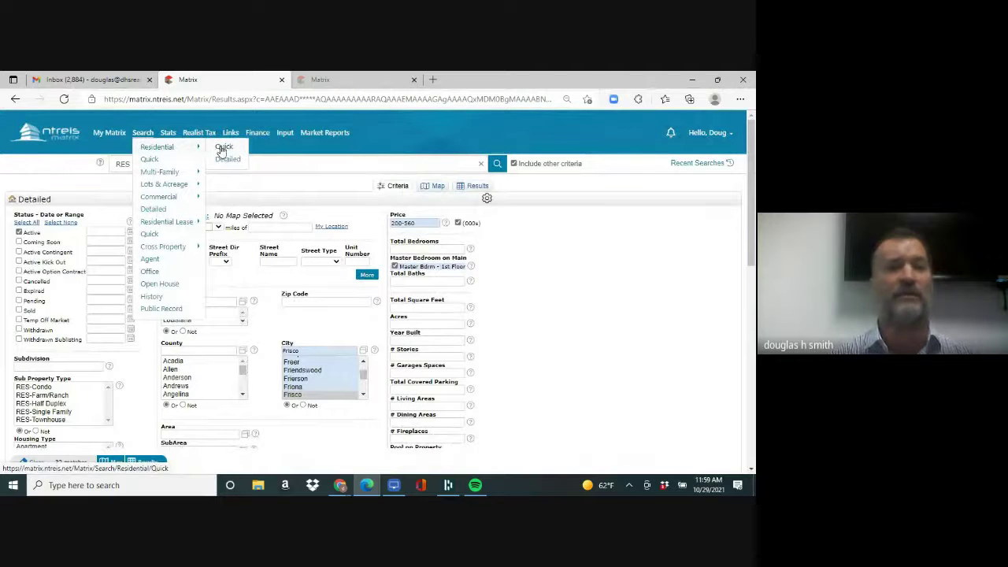
{"action": "left_click", "coordinate": [223, 147]}
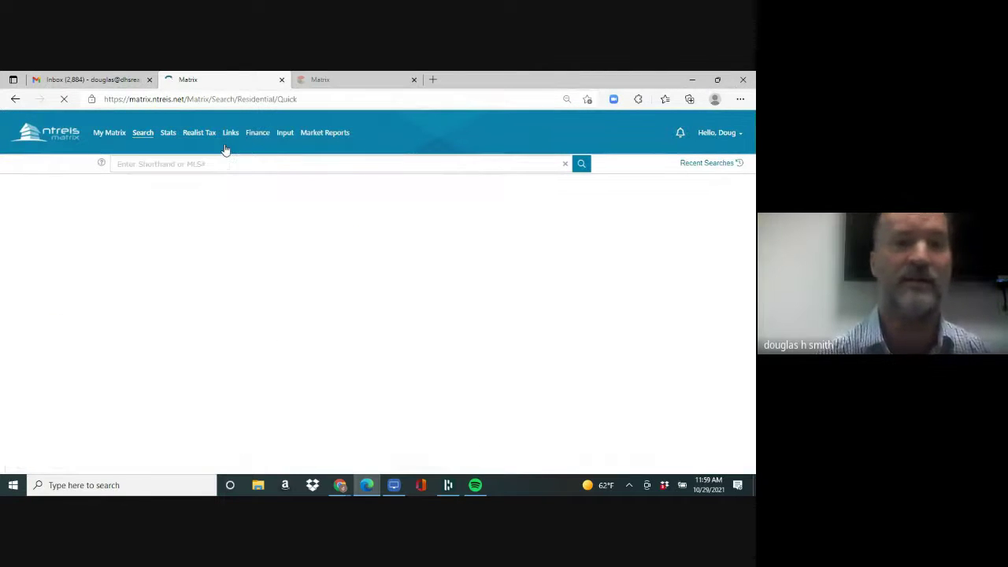
{"action": "scroll", "coordinate": [752, 173], "scroll_direction": "down", "scroll_amount": 2}
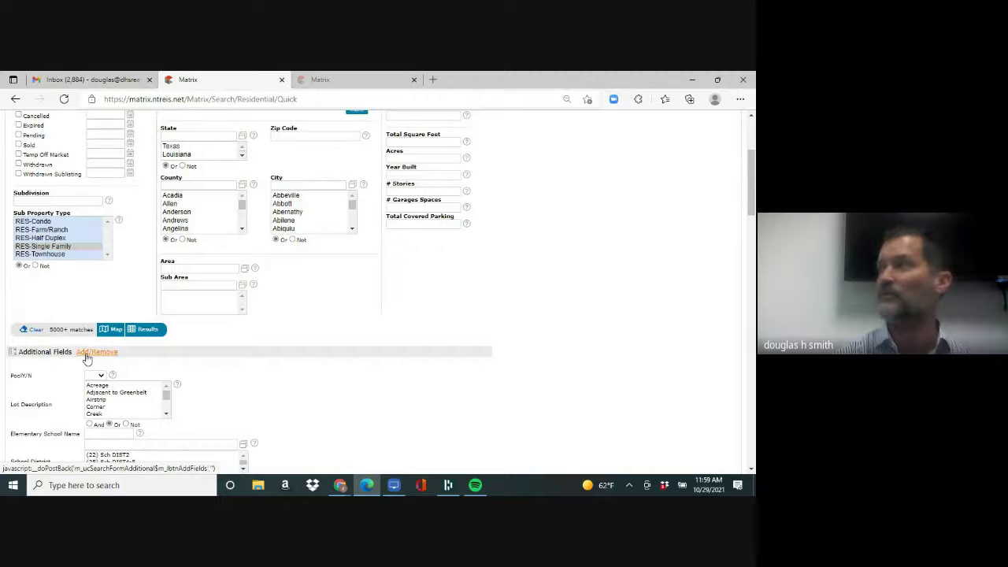
{"action": "left_click", "coordinate": [87, 355]}
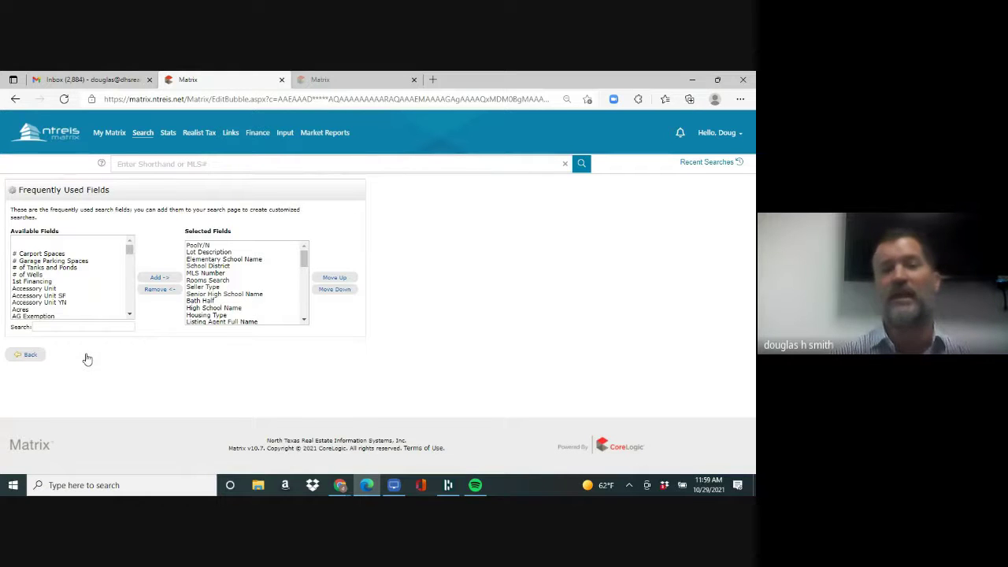
{"action": "left_click", "coordinate": [90, 327]}
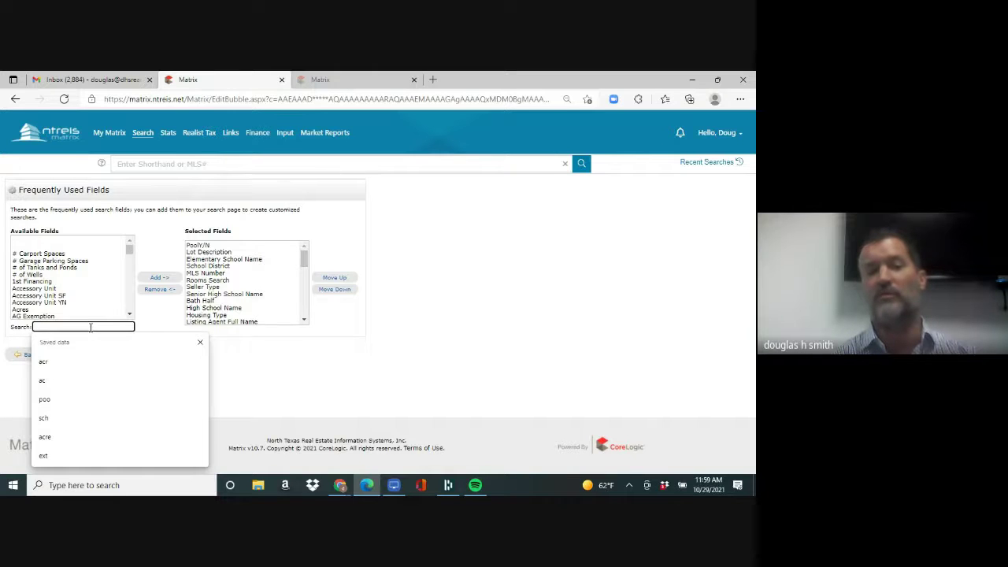
{"action": "type", "text": "MAST"}
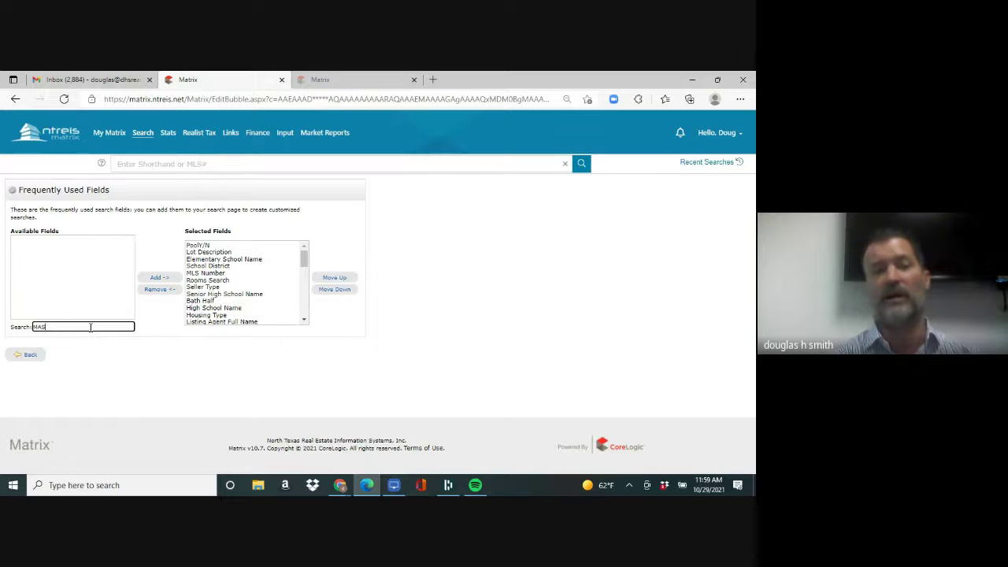
{"action": "key", "text": "BackSpace"}
{"action": "key", "text": "BackSpace"}
{"action": "key", "text": "BackSpace"}
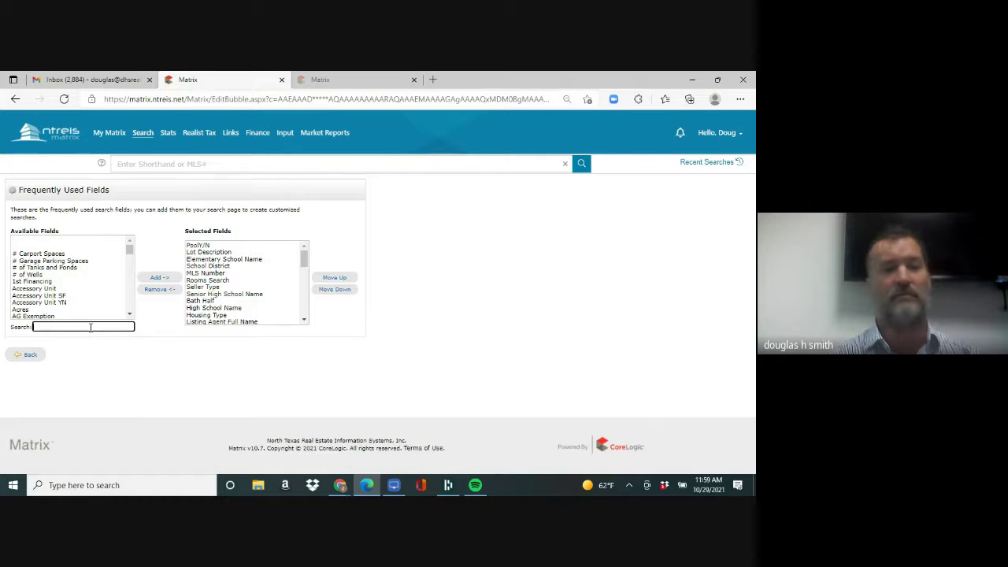
{"action": "type", "text": "MAST"}
{"action": "key", "text": "BackSpace"}
{"action": "key", "text": "BackSpace"}
{"action": "key", "text": "BackSpace"}
{"action": "key", "text": "BackSpace"}
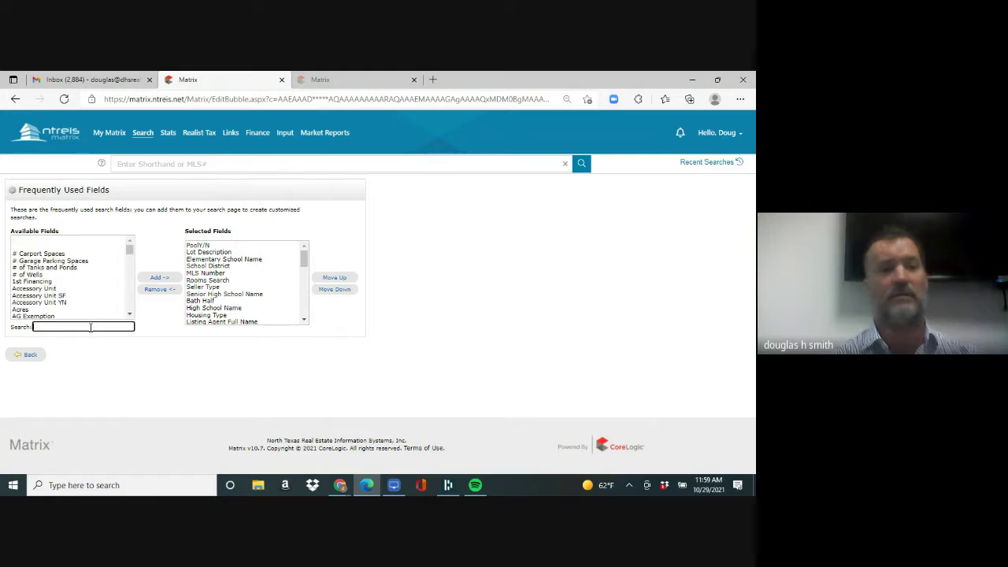
{"action": "type", "text": "pool"}
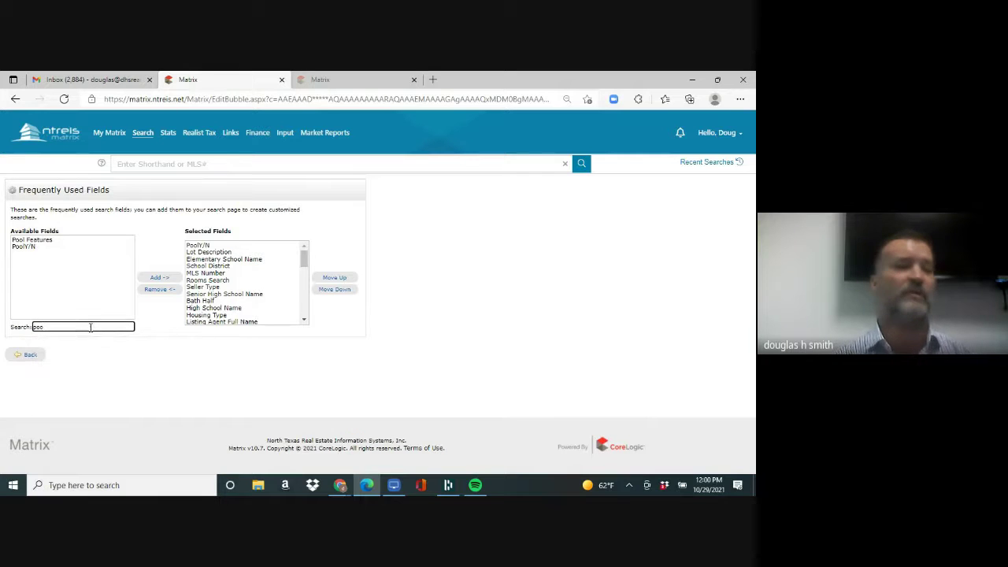
{"action": "left_click", "coordinate": [34, 248]}
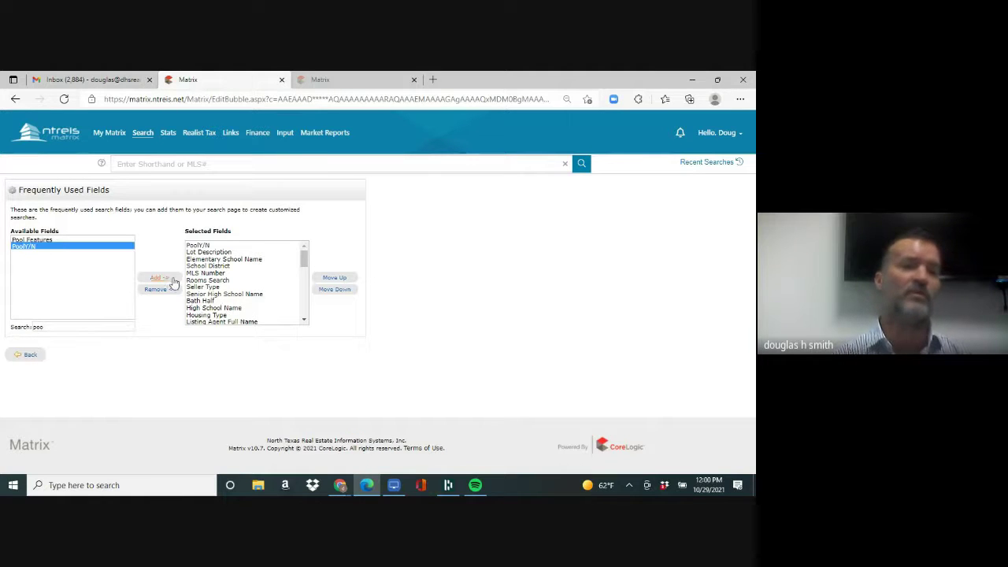
{"action": "left_click", "coordinate": [156, 280]}
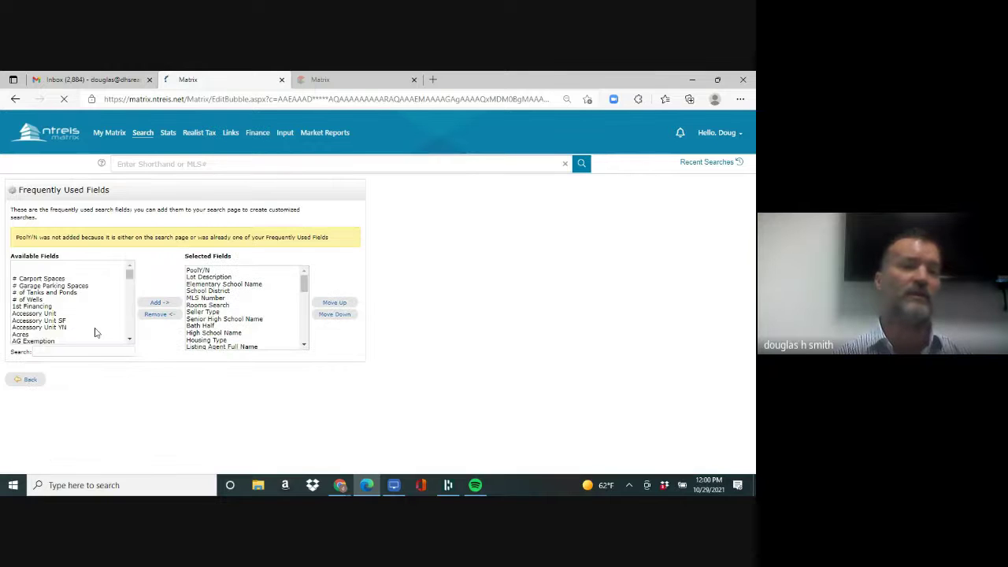
- Search 'acr' to add the Acres field, then return to the quick search form
{"action": "left_click", "coordinate": [96, 351]}
{"action": "type", "text": "leve"}
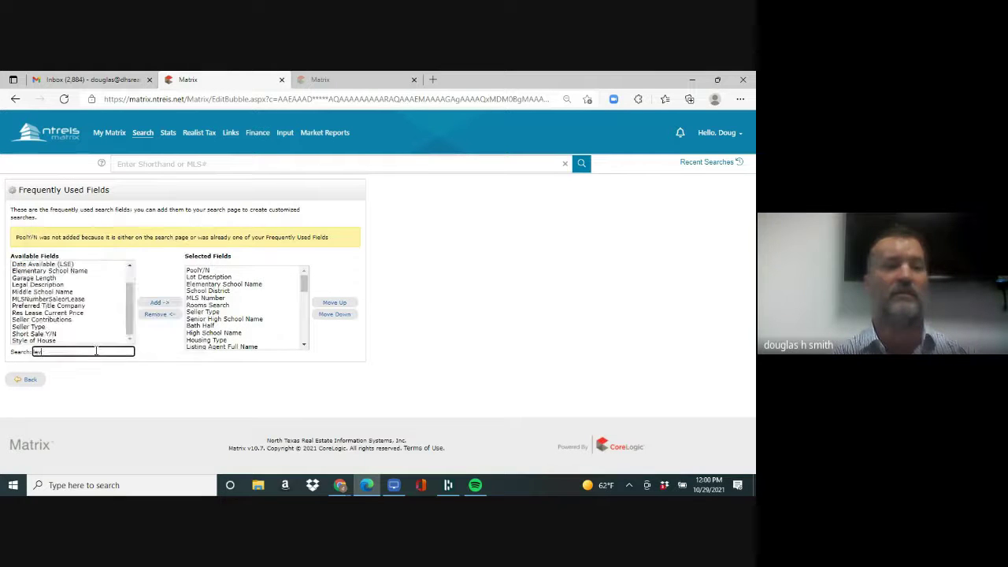
{"action": "key", "text": "BackSpace"}
{"action": "key", "text": "BackSpace"}
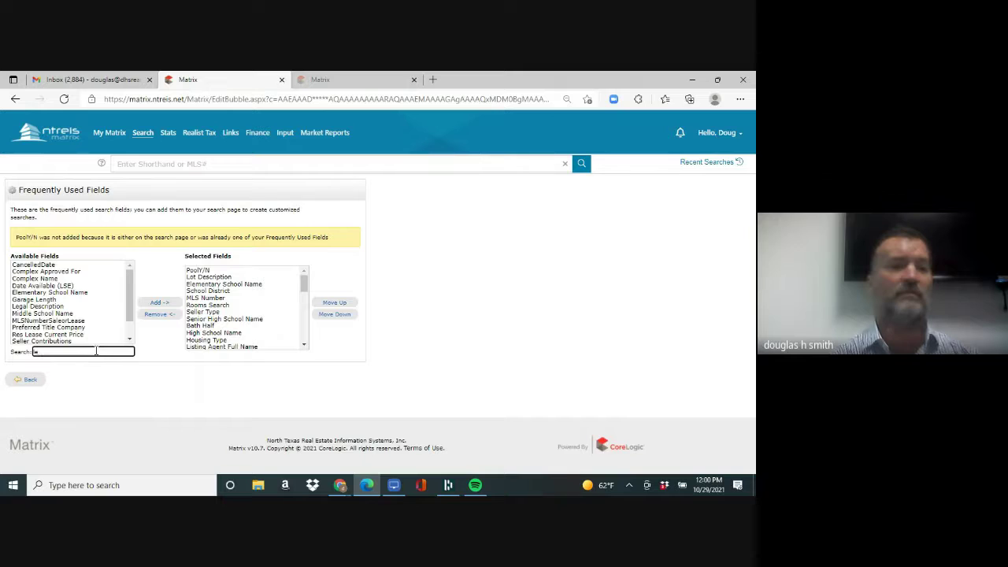
{"action": "type", "text": "v"}
{"action": "key", "text": "BackSpace"}
{"action": "key", "text": "BackSpace"}
{"action": "key", "text": "BackSpace"}
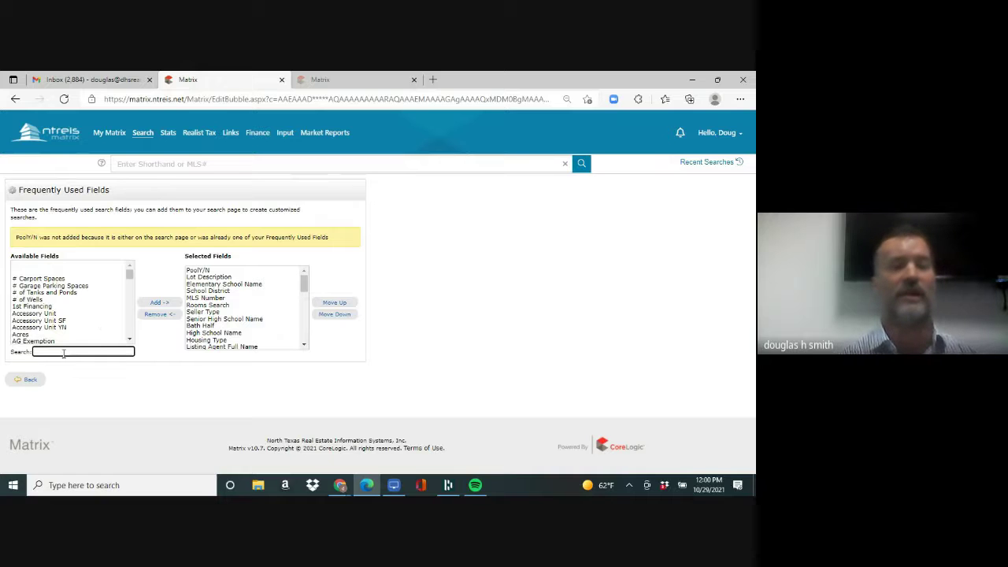
{"action": "type", "text": "acr"}
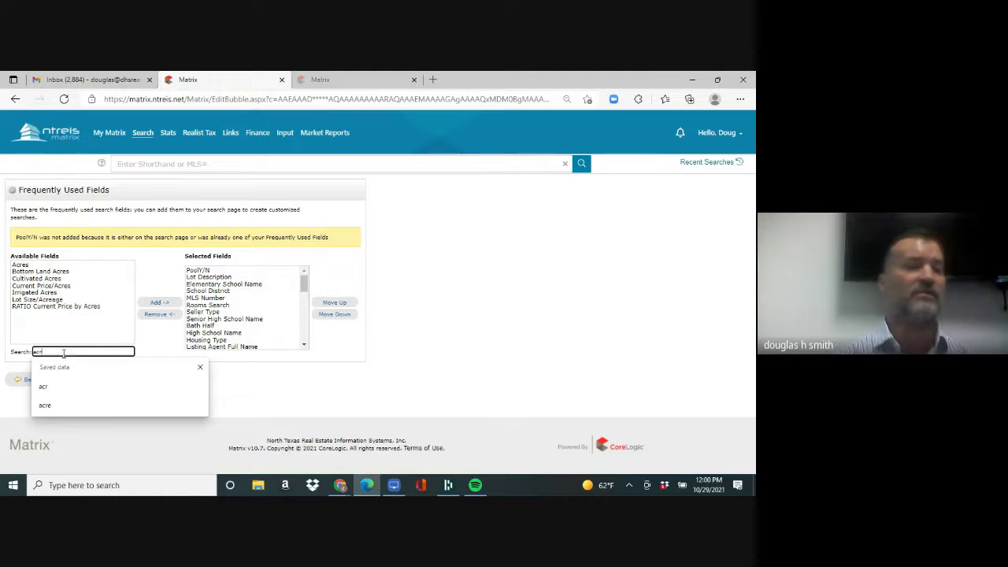
{"action": "left_click", "coordinate": [23, 265]}
{"action": "left_click", "coordinate": [155, 302]}
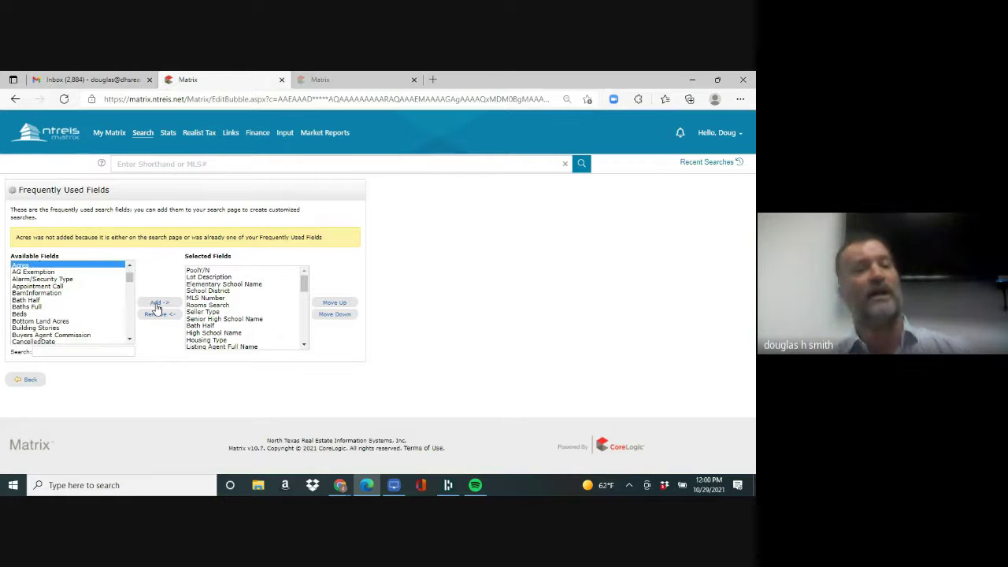
{"action": "left_click", "coordinate": [29, 382]}
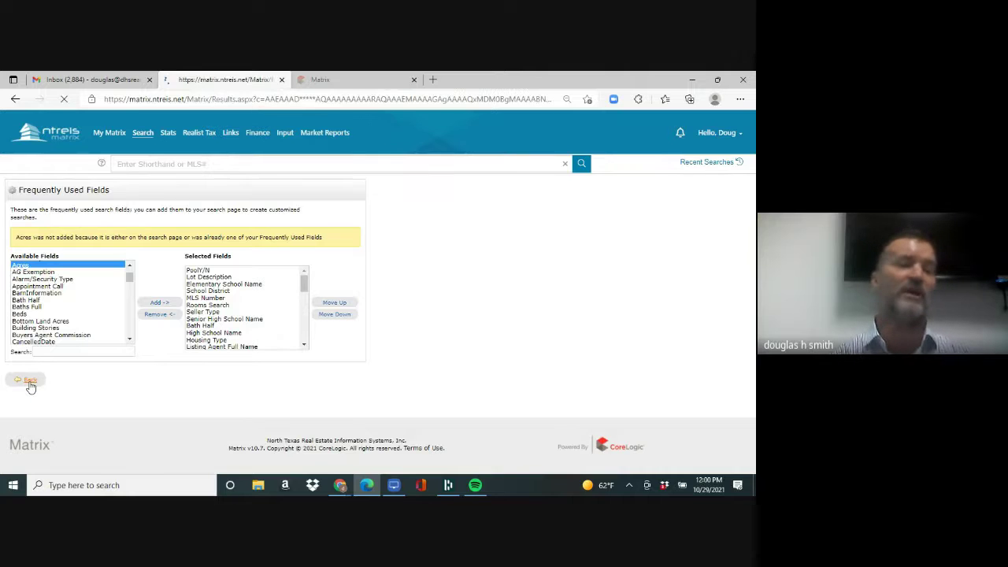
{"action": "left_click_drag", "start_coordinate": [747, 165], "coordinate": [752, 243]}
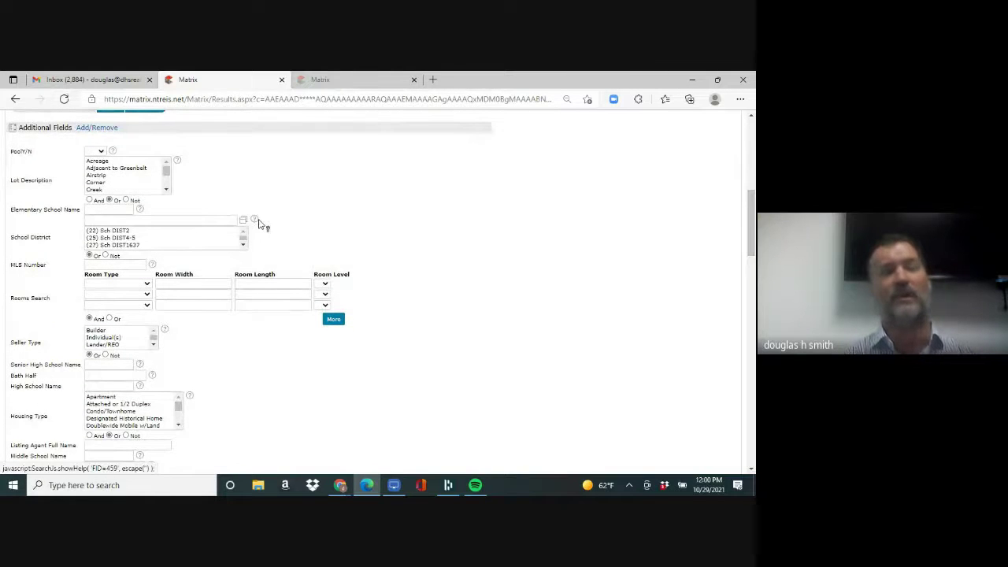
- Remove PoolY/N from the frequently used fields in the editor
{"action": "left_click", "coordinate": [89, 129]}
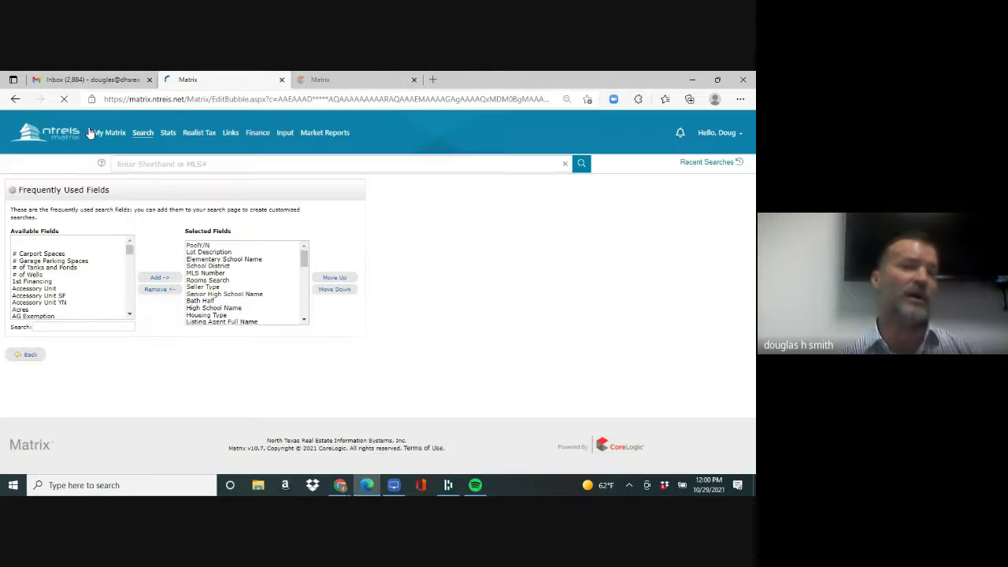
{"action": "left_click", "coordinate": [236, 245]}
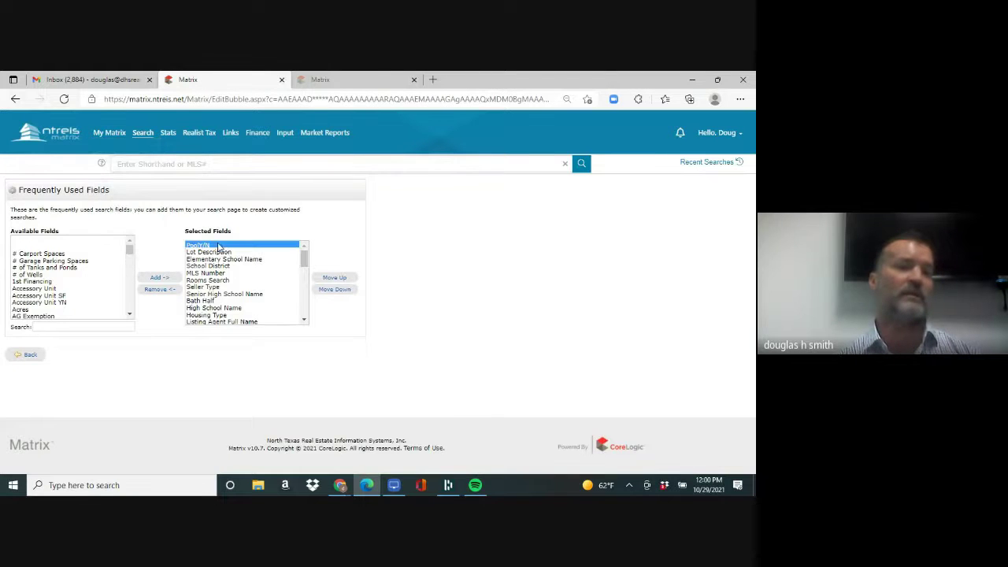
{"action": "left_click", "coordinate": [160, 290]}
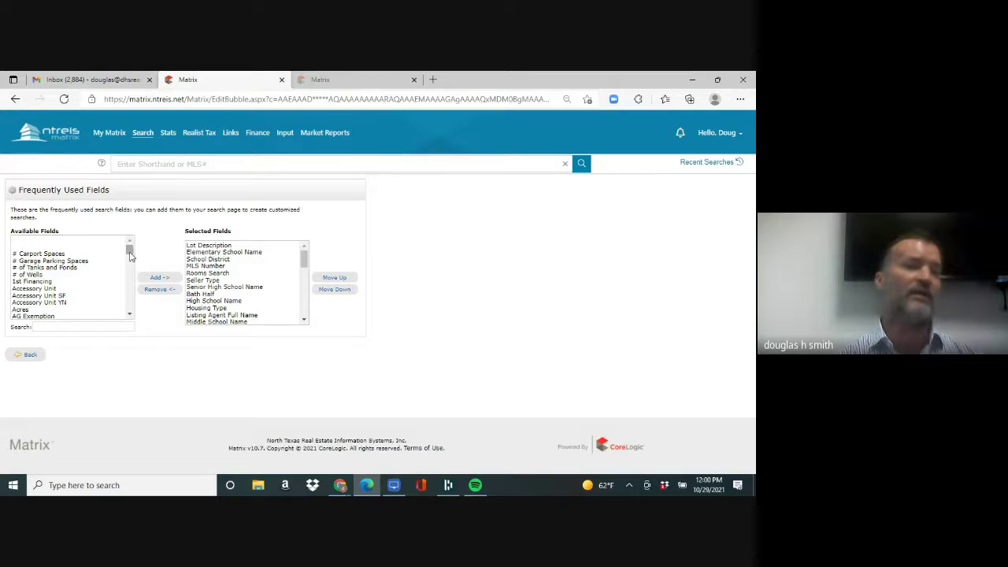
{"action": "left_click_drag", "start_coordinate": [130, 251], "coordinate": [129, 232]}
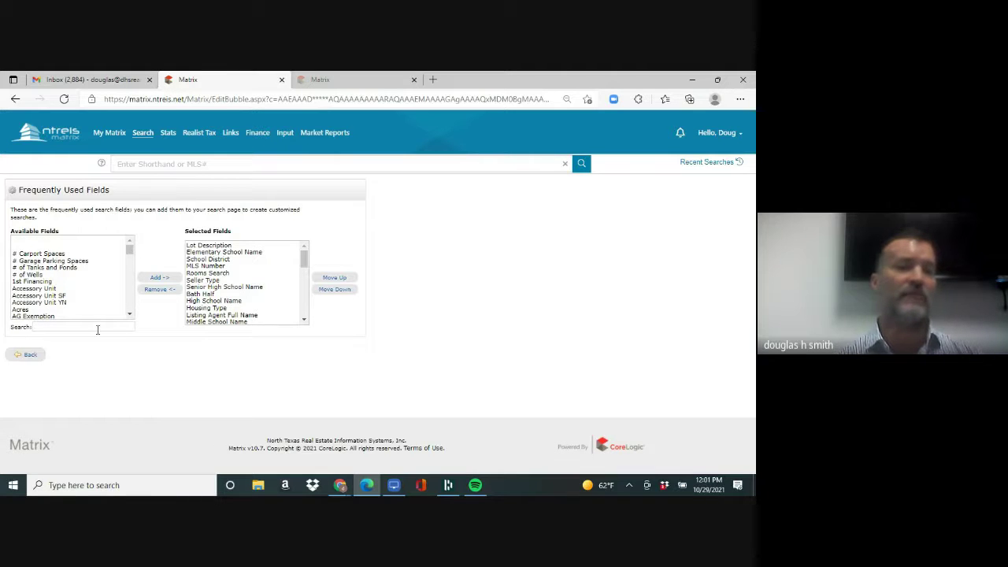
{"action": "mouse_move", "coordinate": [142, 132]}
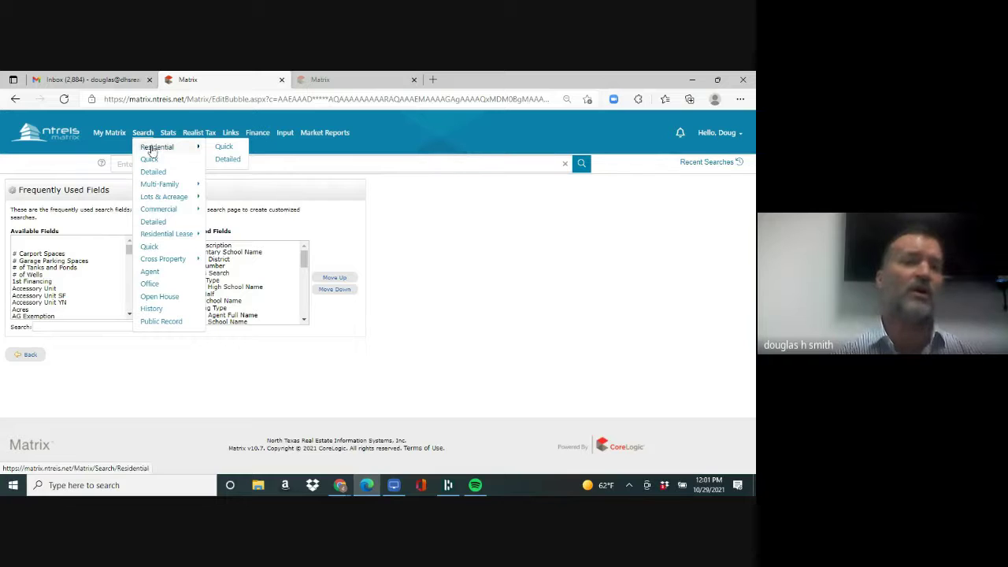
- Open the Residential quick search and add RES-Townhouse to the chosen sub property types
{"action": "left_click", "coordinate": [224, 149]}
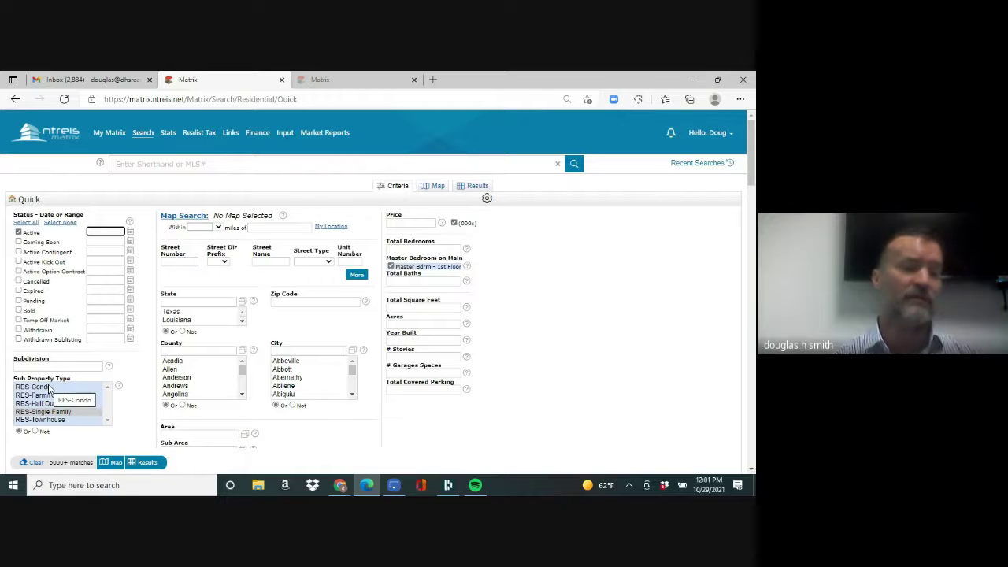
{"action": "left_click", "coordinate": [49, 387]}
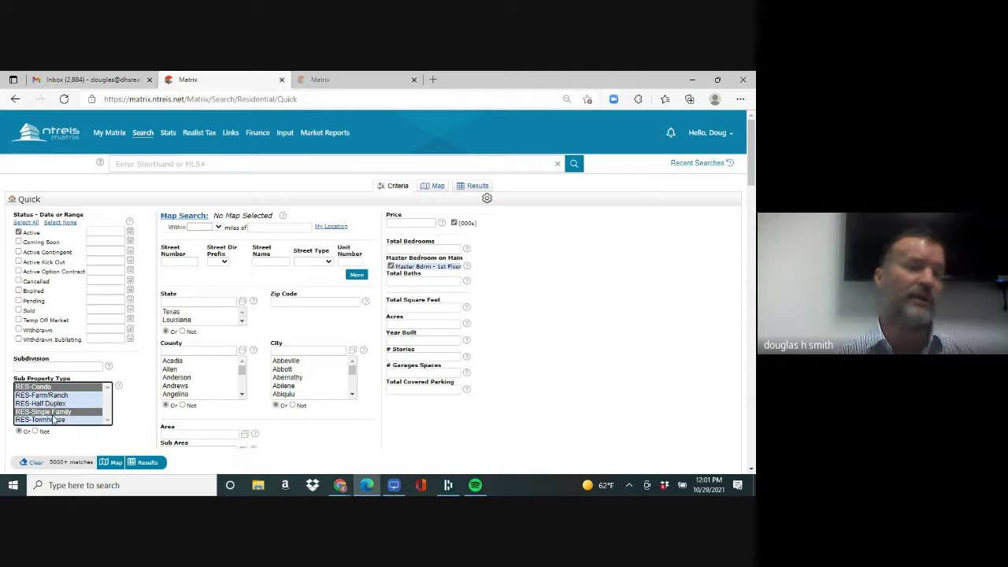
{"action": "left_click", "coordinate": [54, 421], "text": "ctrl"}
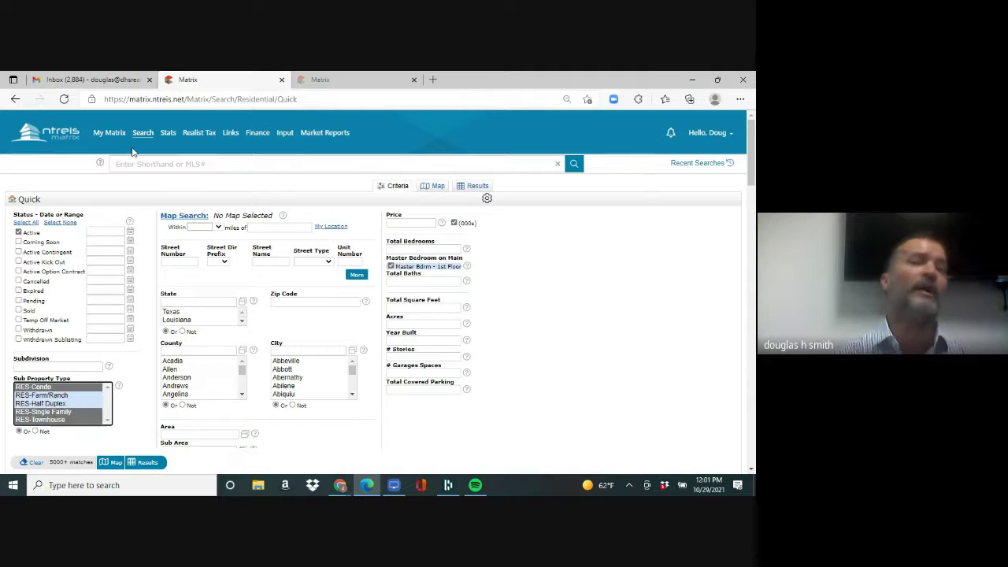
{"action": "mouse_move", "coordinate": [150, 185]}
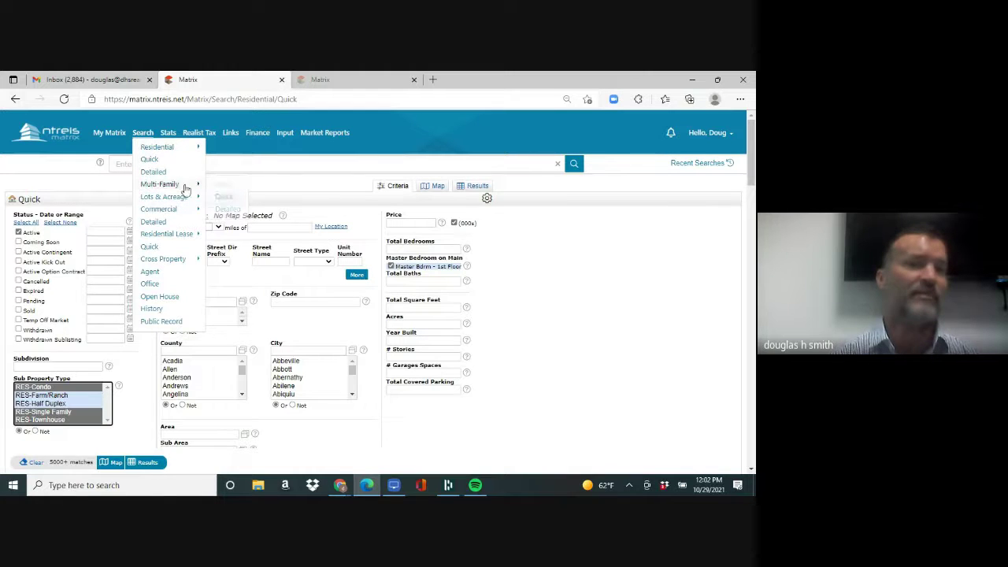
- Open the Multi-Family quick search form
{"action": "left_click", "coordinate": [224, 186]}
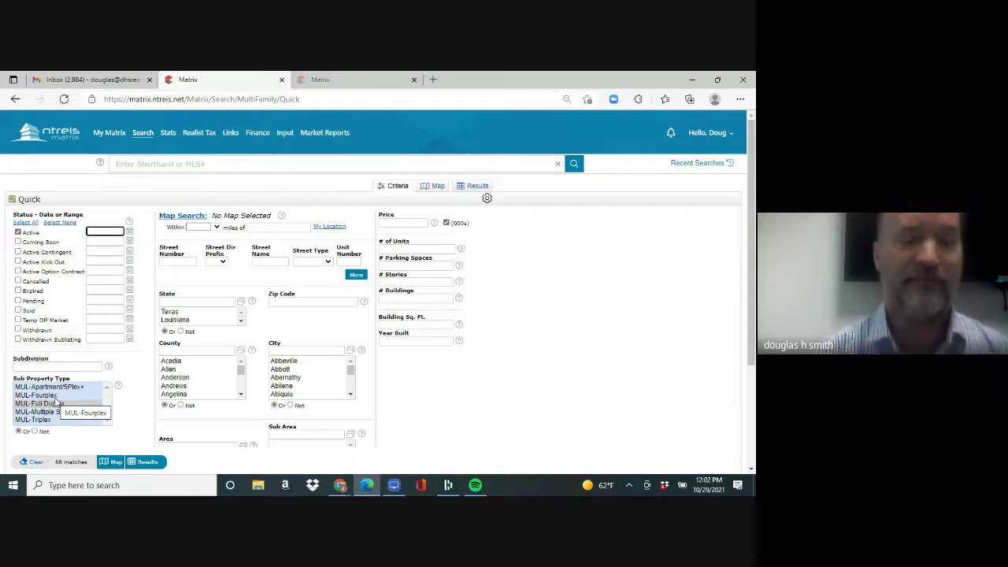
- Show the Search menu's Lots & Acreage, Commercial and Residential Lease Quick/Detailed options
{"action": "left_click", "coordinate": [143, 133]}
{"action": "mouse_move", "coordinate": [157, 199]}
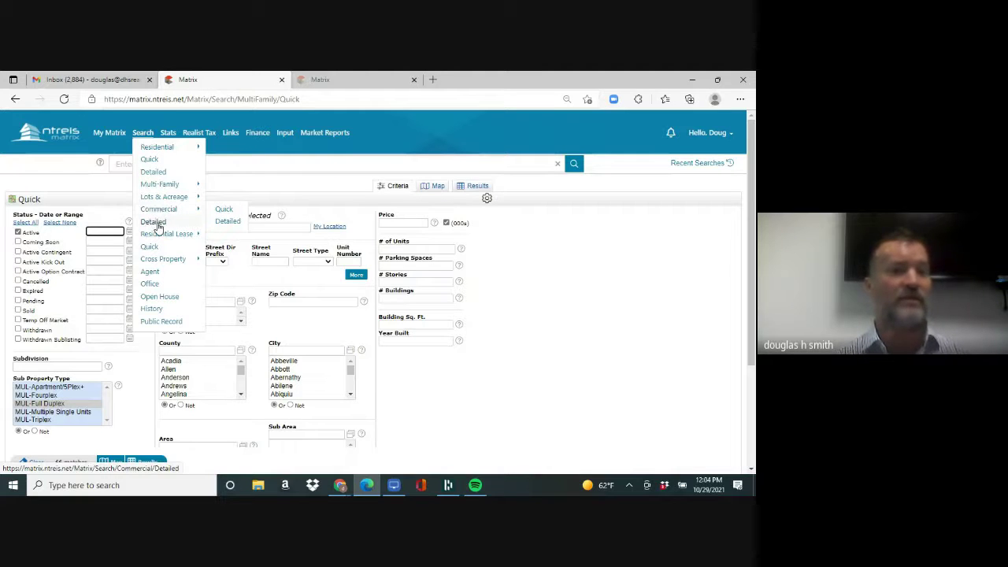
- Move the other Matrix tab to its own window, go to dhsrealty.backagent.net and log in
{"action": "mouse_move", "coordinate": [158, 236]}
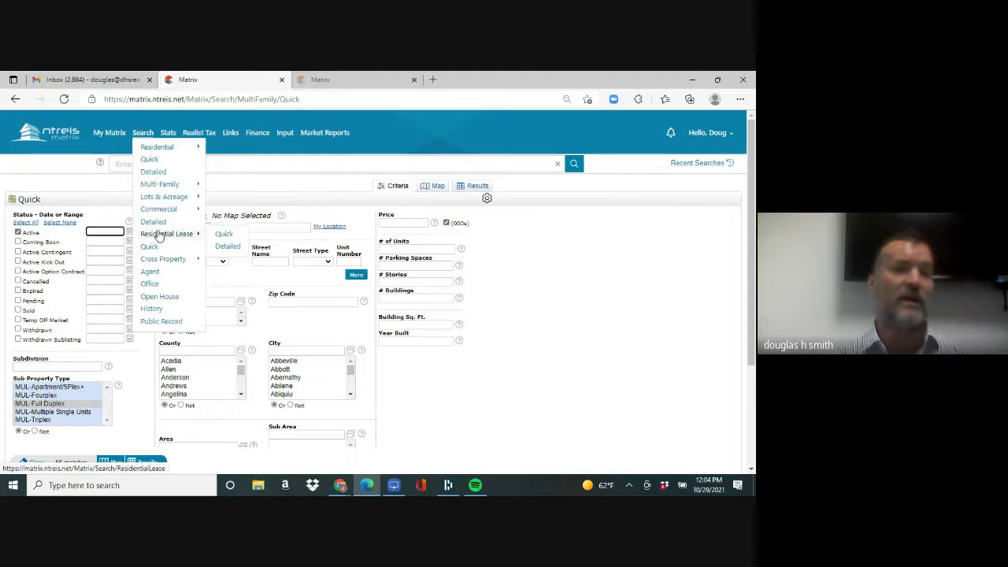
{"action": "left_click", "coordinate": [323, 80]}
{"action": "left_click_drag", "start_coordinate": [319, 101], "coordinate": [322, 104]}
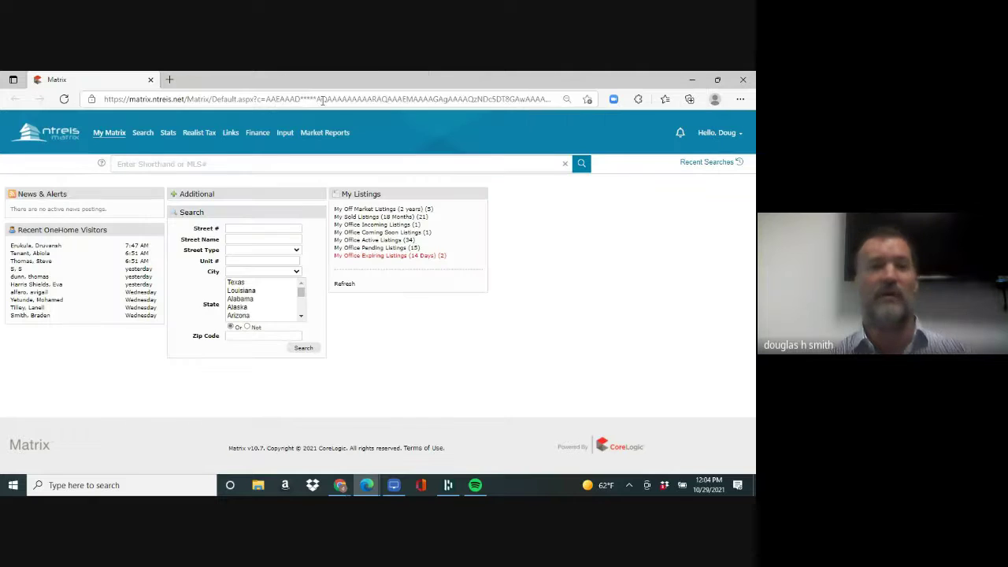
{"action": "type", "text": "dhs"}
{"action": "key", "text": "Return"}
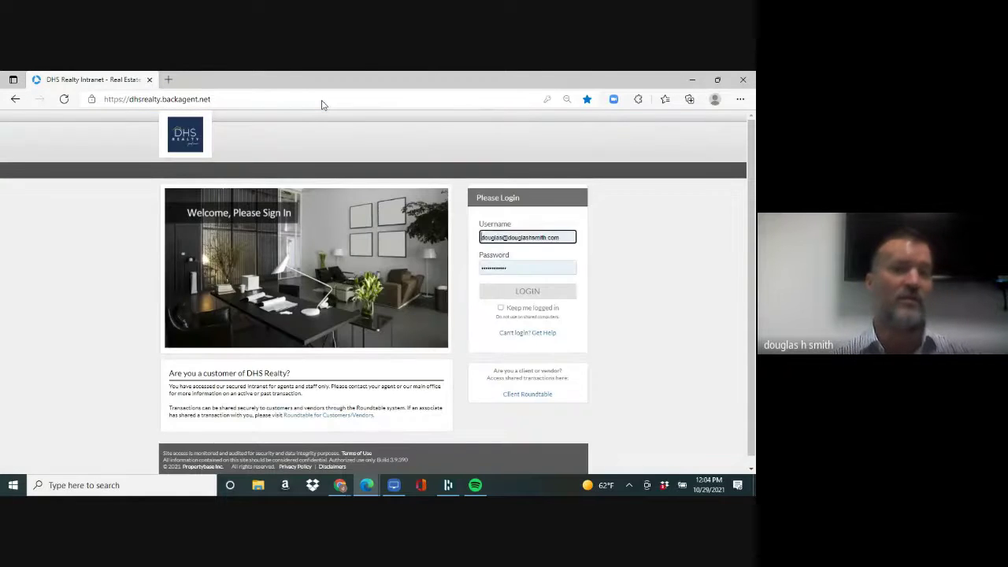
{"action": "left_click", "coordinate": [512, 294]}
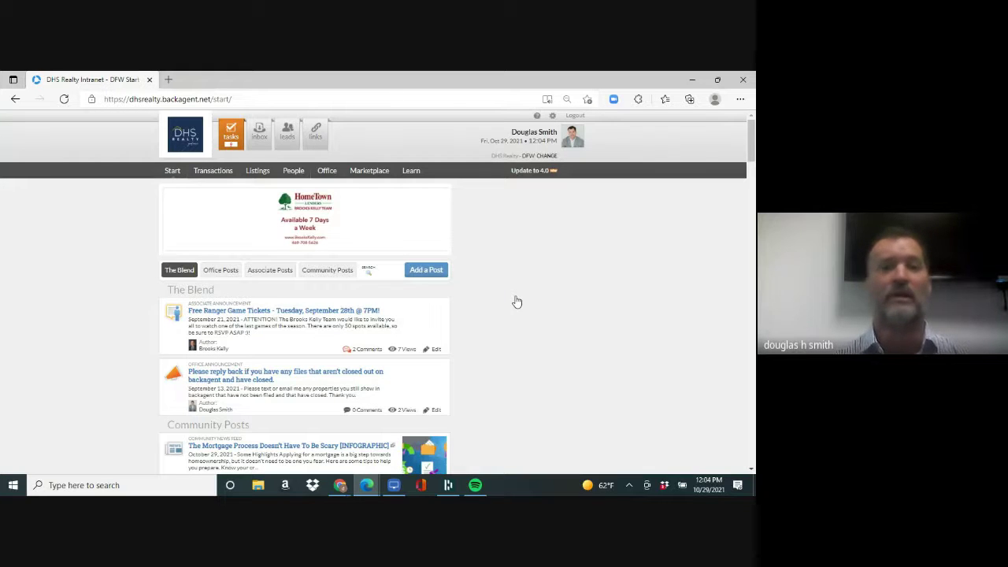
{"action": "mouse_move", "coordinate": [295, 175]}
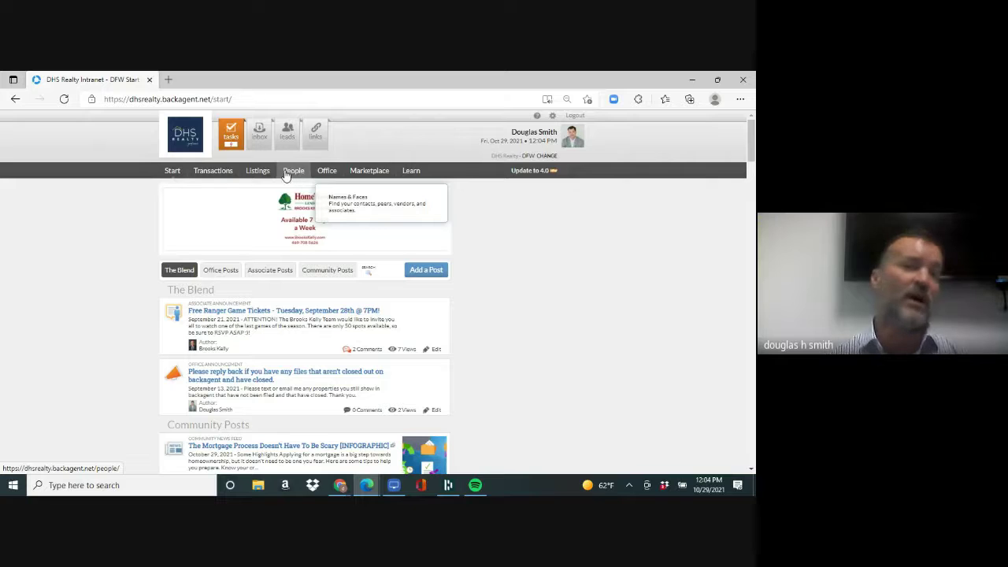
- Open the People directory and search associates for 'al'
{"action": "left_click", "coordinate": [293, 174]}
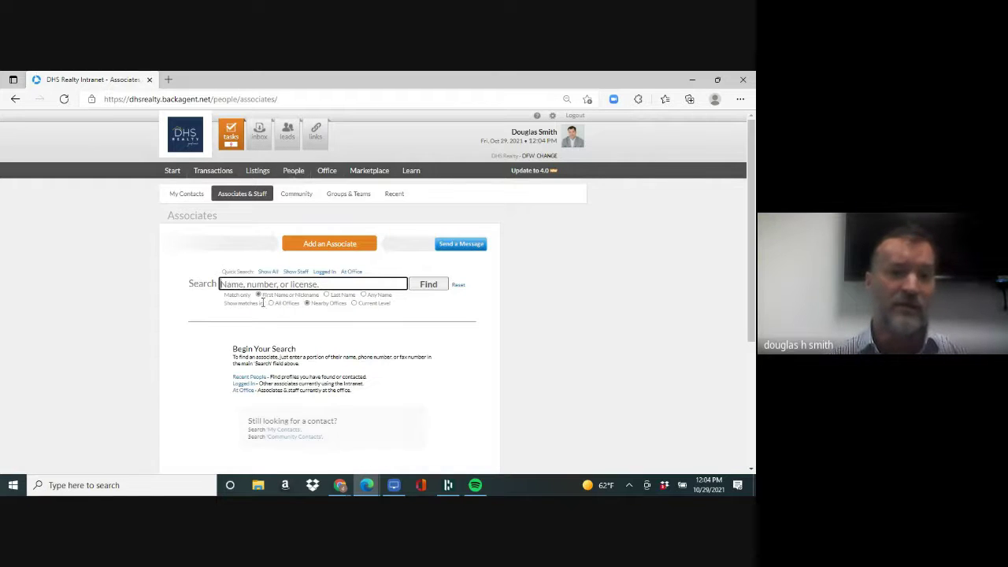
{"action": "left_click", "coordinate": [260, 283]}
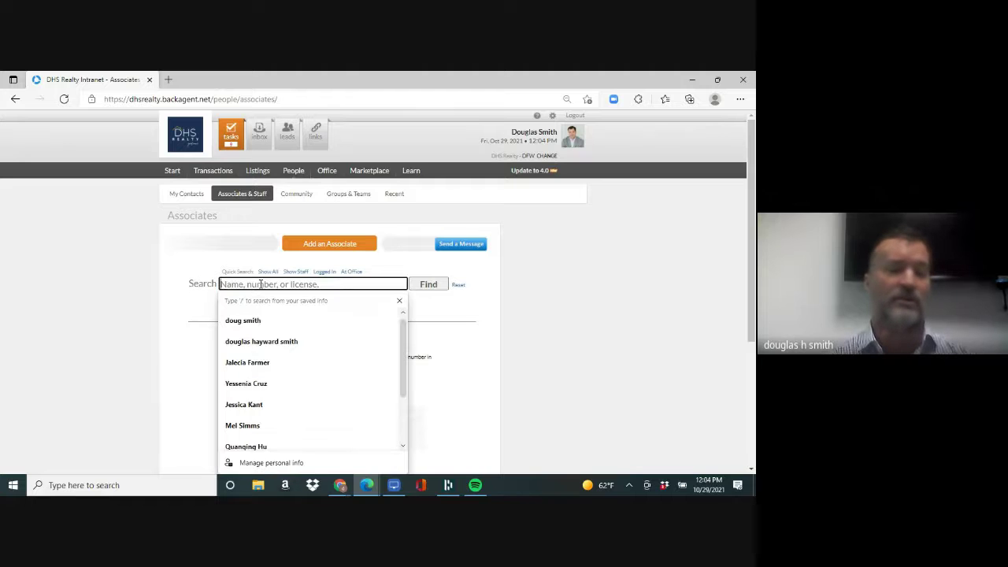
{"action": "type", "text": "al"}
{"action": "key", "text": "Return"}
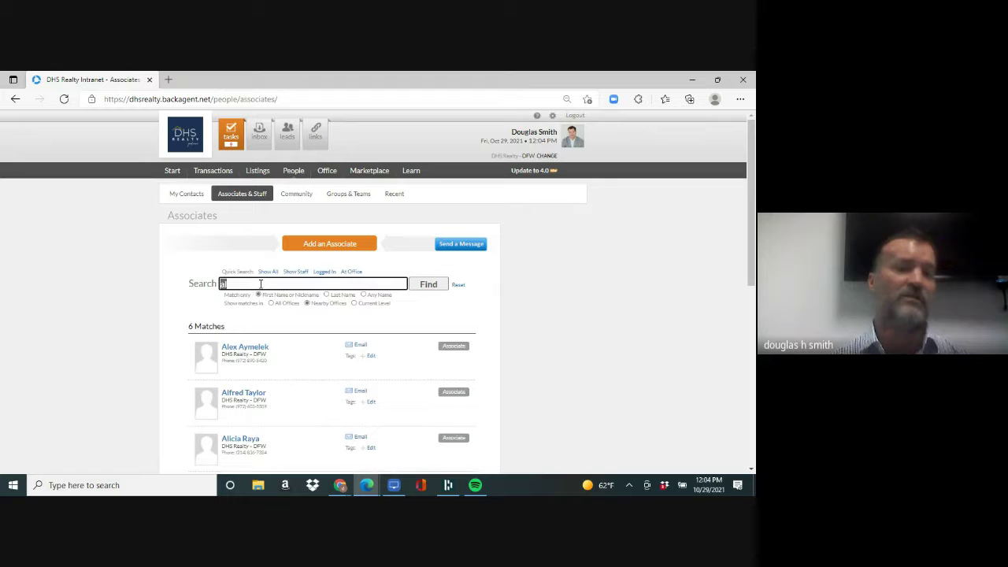
{"action": "left_click_drag", "start_coordinate": [750, 219], "coordinate": [746, 302]}
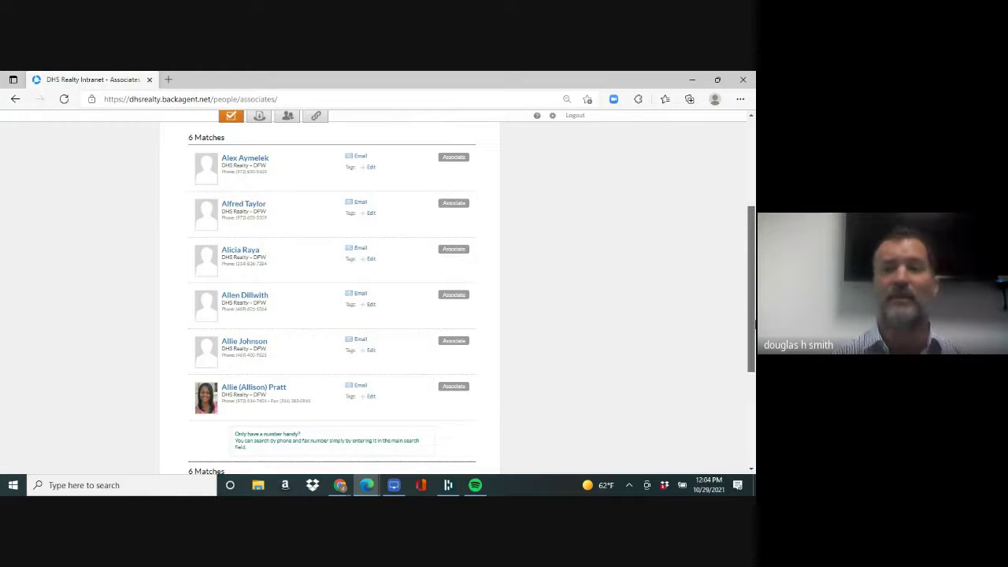
{"action": "left_click_drag", "start_coordinate": [751, 315], "coordinate": [753, 205]}
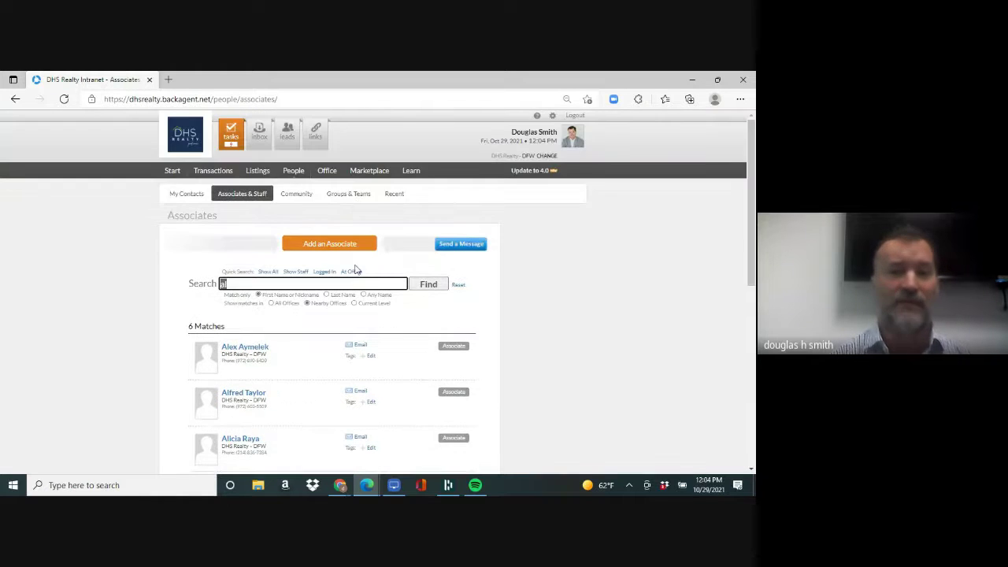
- Switch to Last Name matching and search 'sm', leaving 3 associates
{"action": "left_click", "coordinate": [326, 294]}
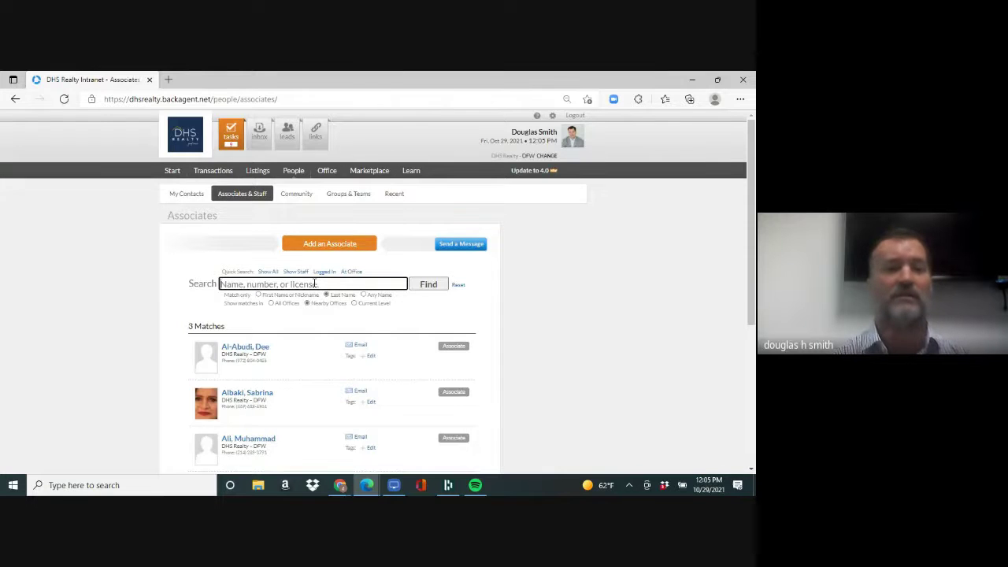
{"action": "left_click", "coordinate": [313, 283]}
{"action": "type", "text": "sm"}
{"action": "key", "text": "Return"}
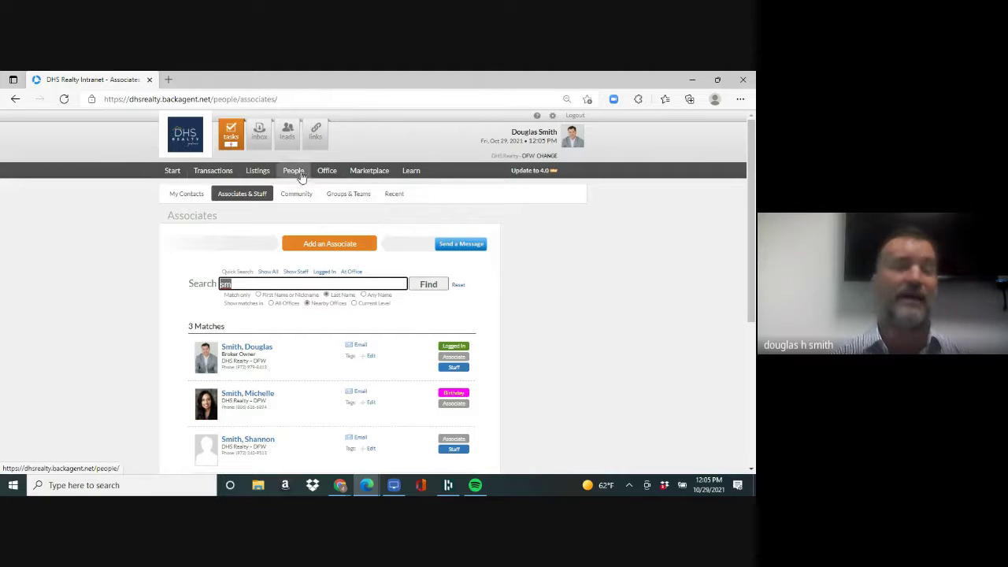
{"action": "mouse_move", "coordinate": [323, 179]}
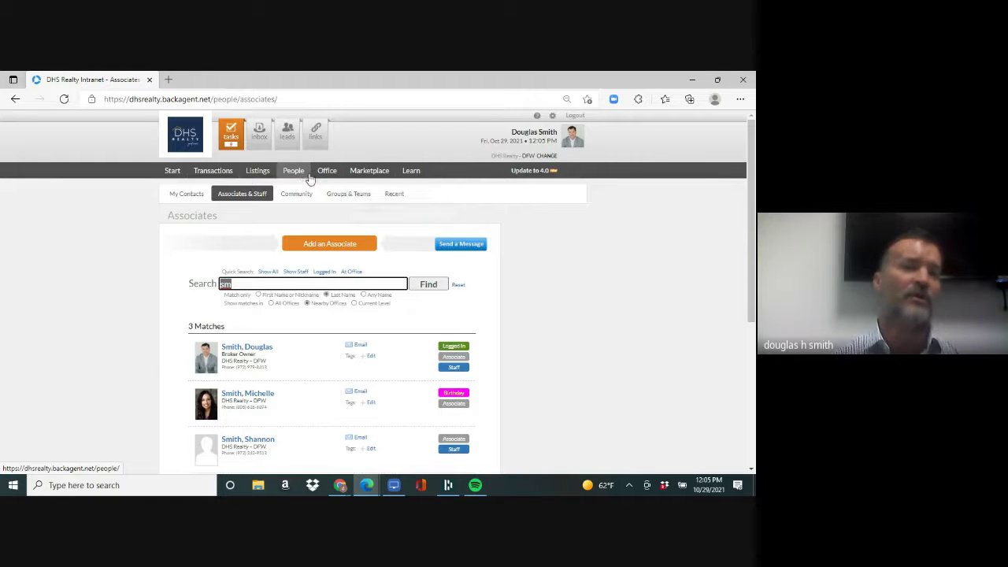
- Open Office Documents and expand the Quick Resources folder to list its 40 files
{"action": "left_click", "coordinate": [331, 179]}
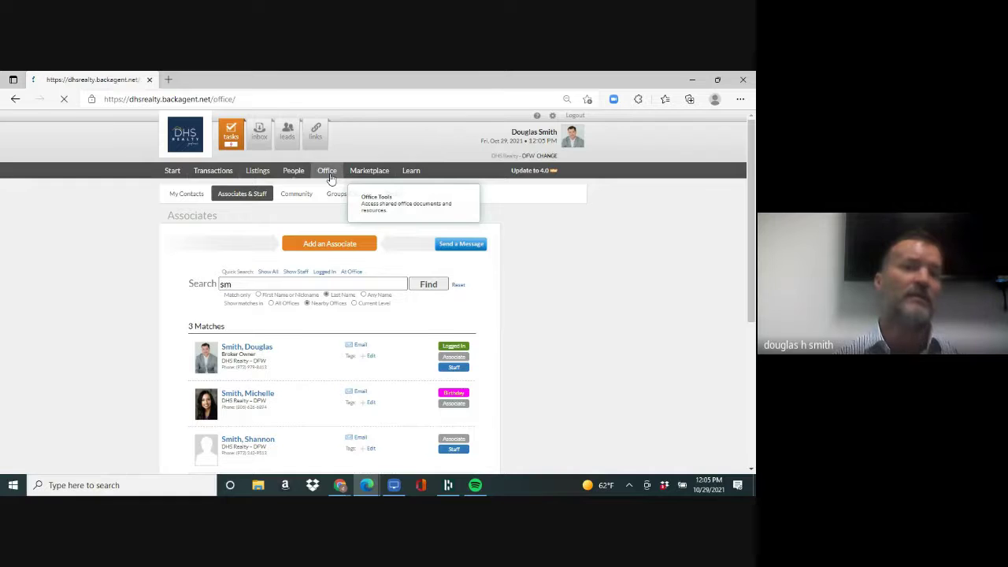
{"action": "left_click", "coordinate": [329, 197]}
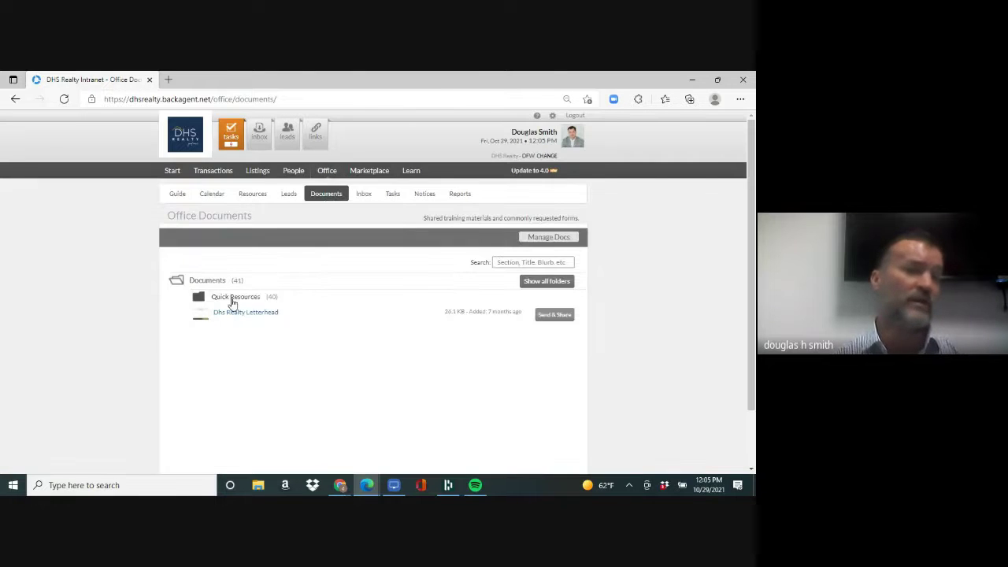
{"action": "left_click", "coordinate": [233, 297]}
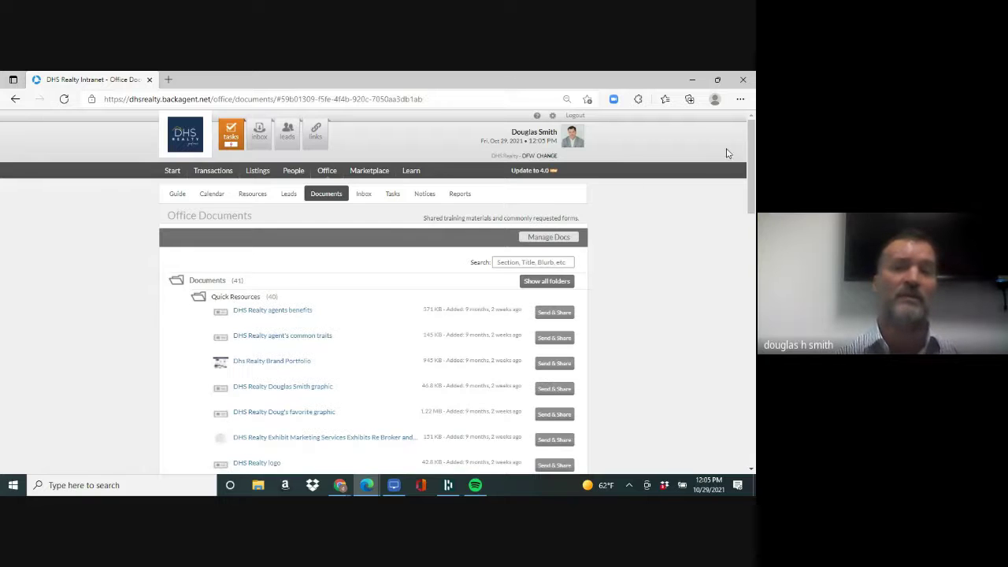
{"action": "left_click_drag", "start_coordinate": [751, 154], "coordinate": [752, 227]}
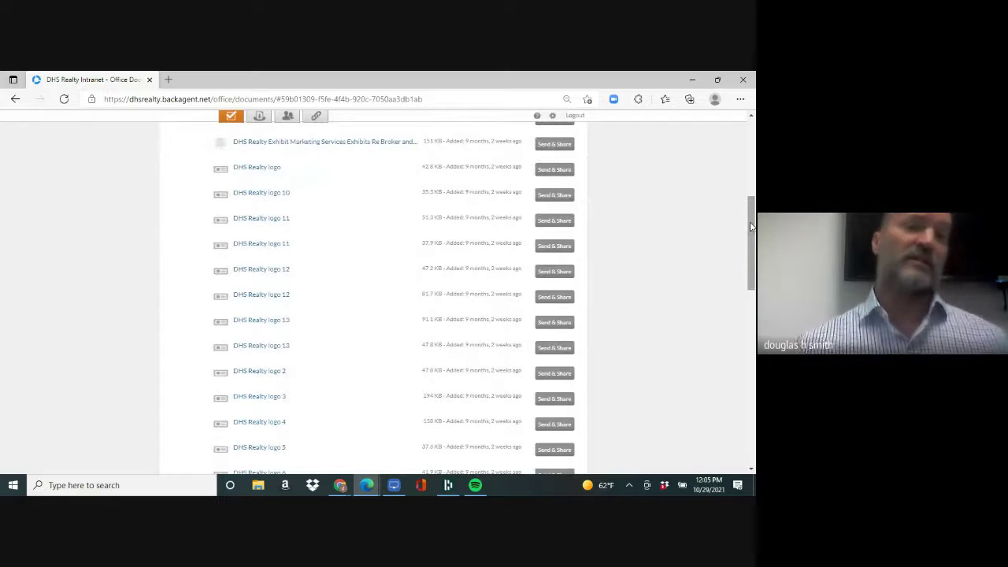